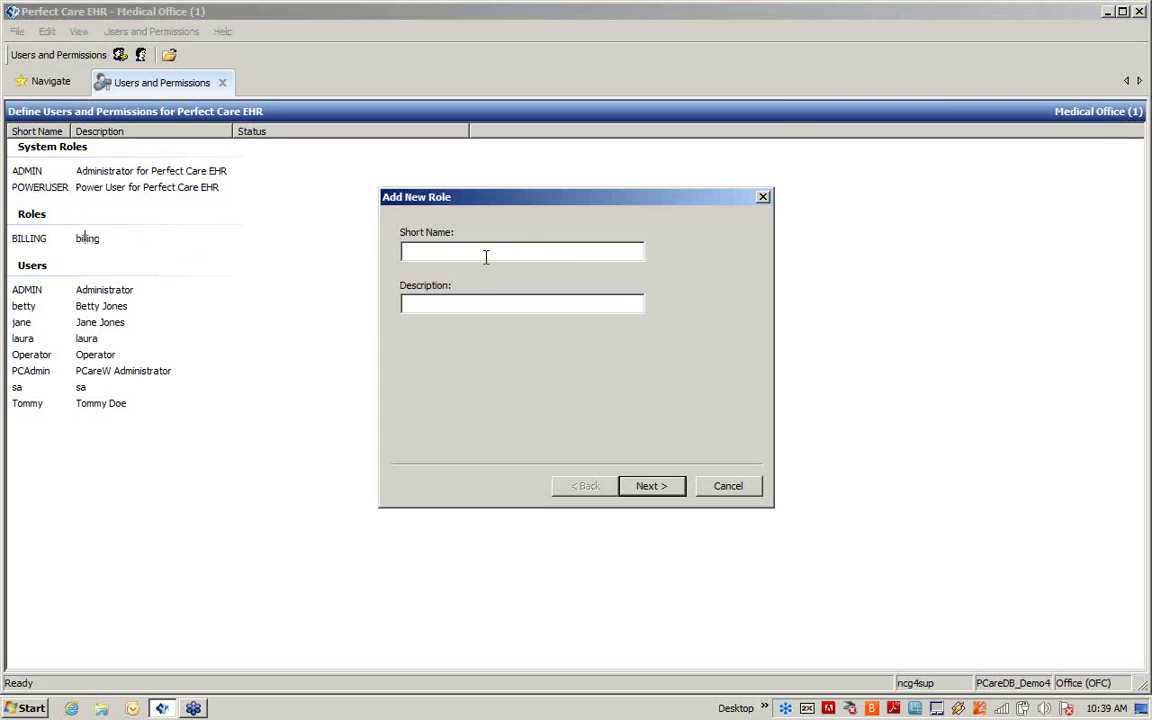
Step: Enter RECEPTIONIST as the role's short name and 'receptionist' as its description, then continue
text(RECEPT)
text(IONIST)
text(recept)
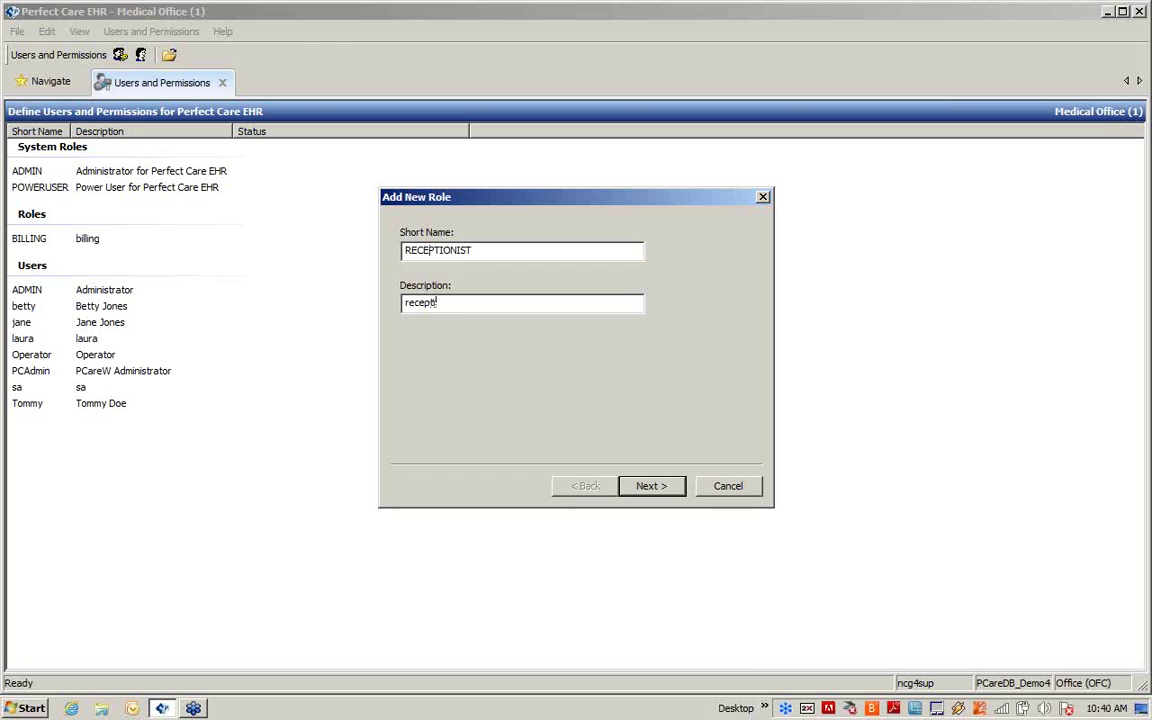
text(ionist)
click(650, 486)
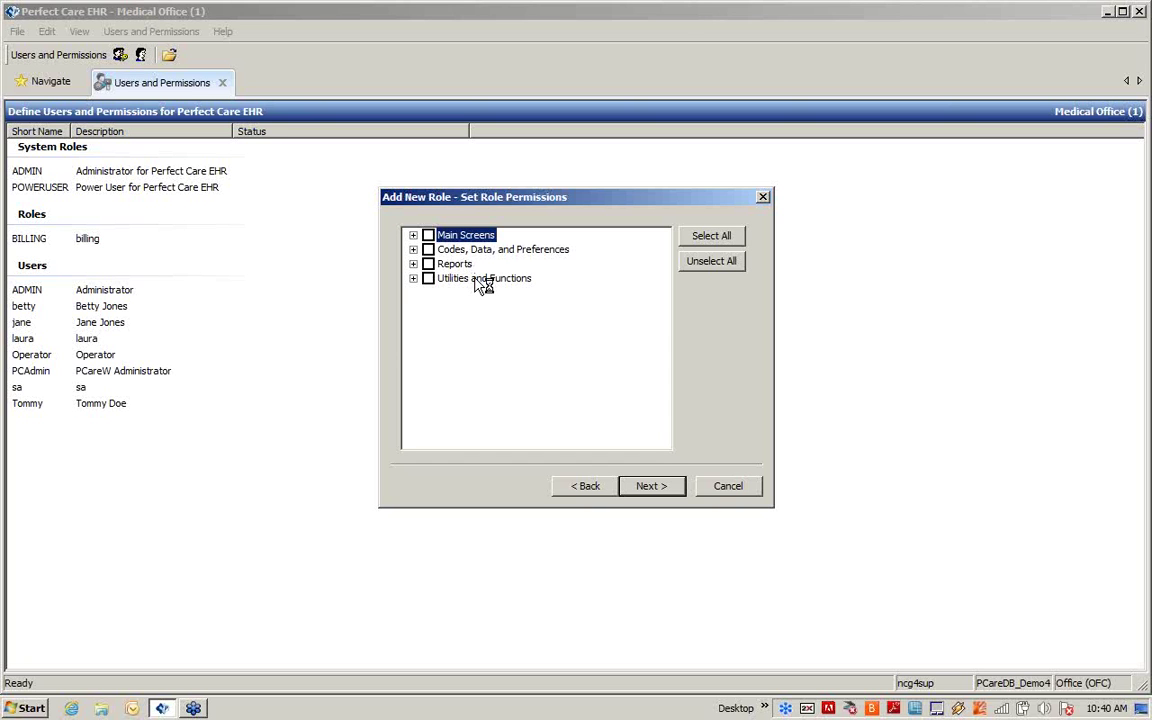
Step: Check all Main Screens permissions, then clear Build Schedules and Modify Appointment Tracking under Appointment System
click(413, 235)
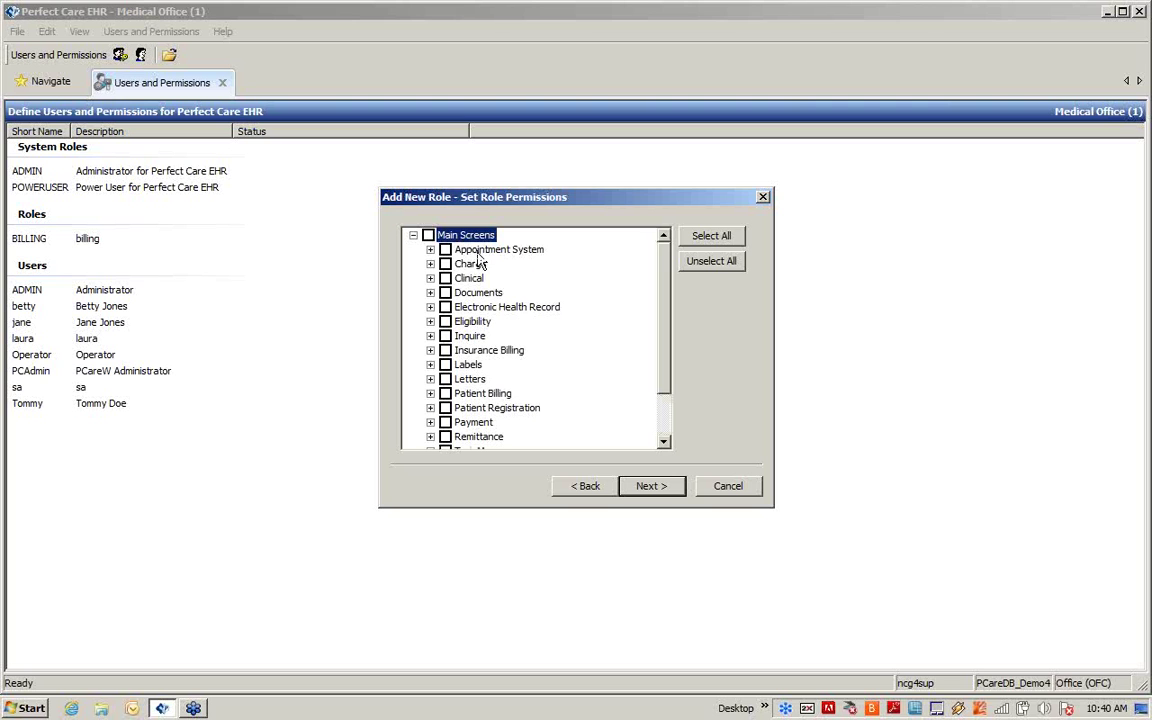
click(430, 250)
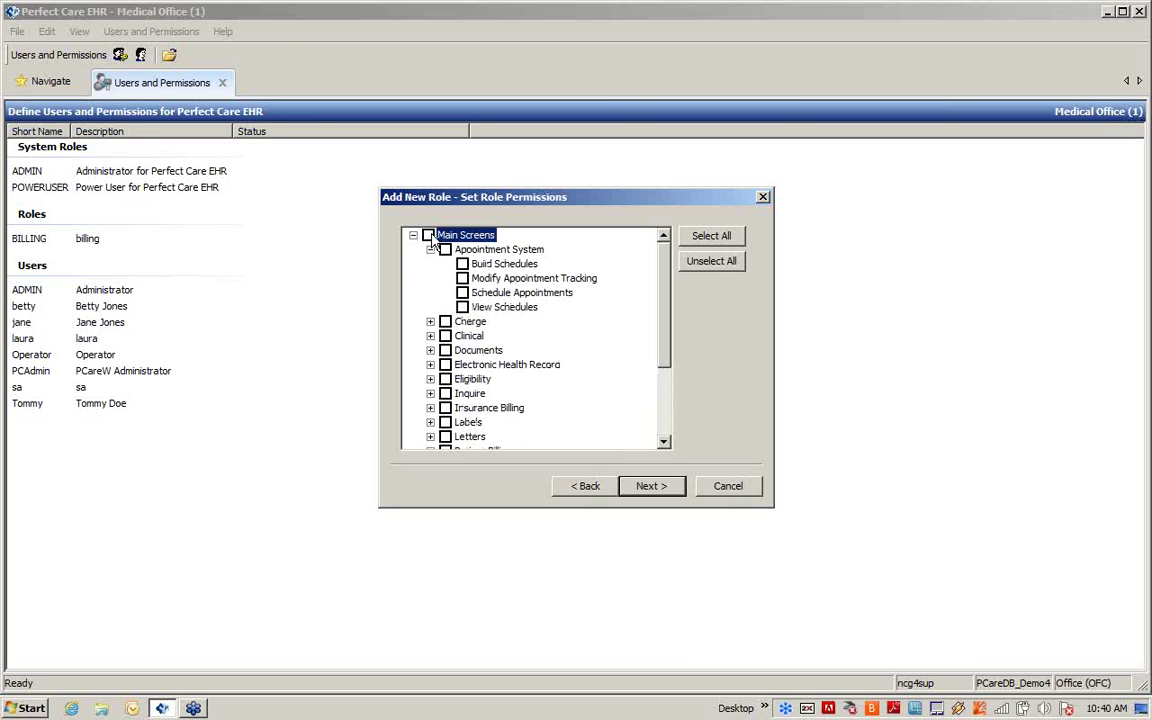
click(429, 236)
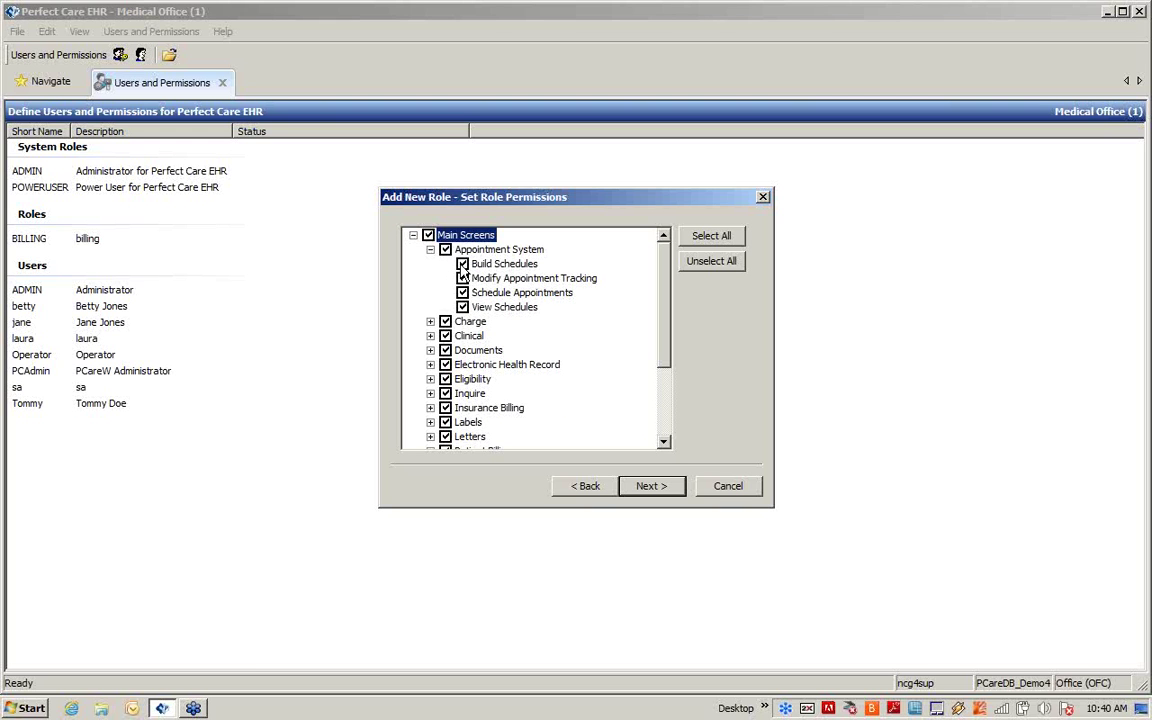
click(461, 265)
click(465, 278)
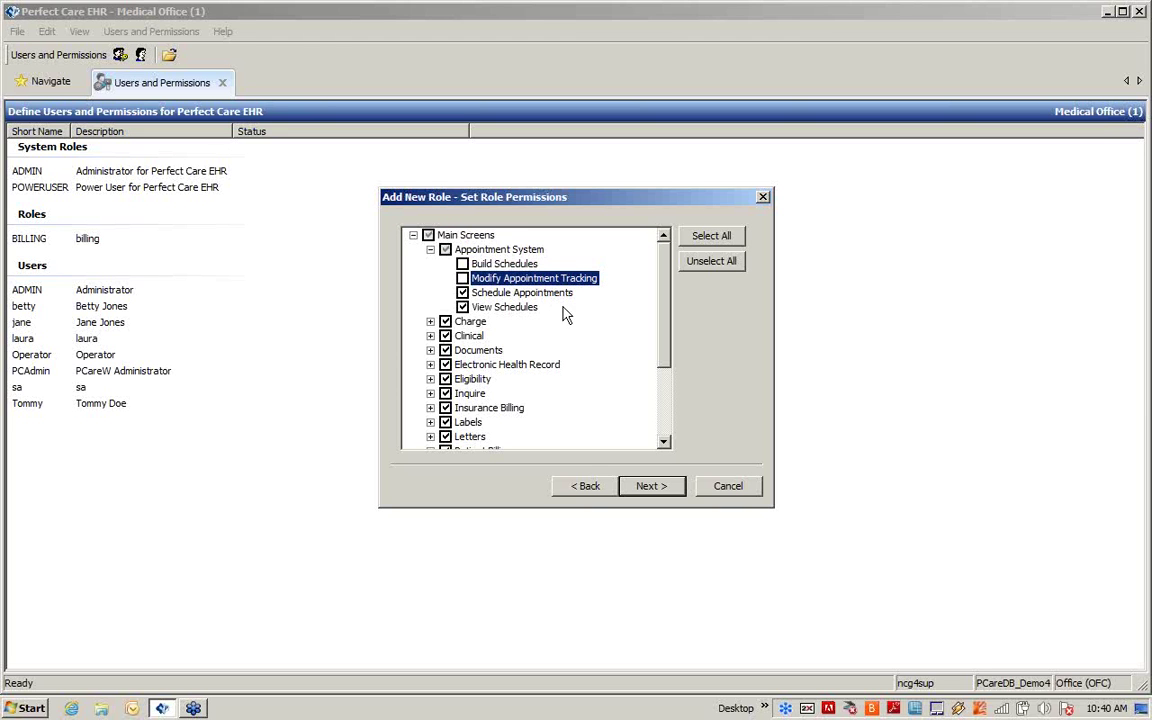
Step: Remove the Charge - Delete, Charge - Modify, Clinical - Delete and Clinical - Modify permissions
click(430, 321)
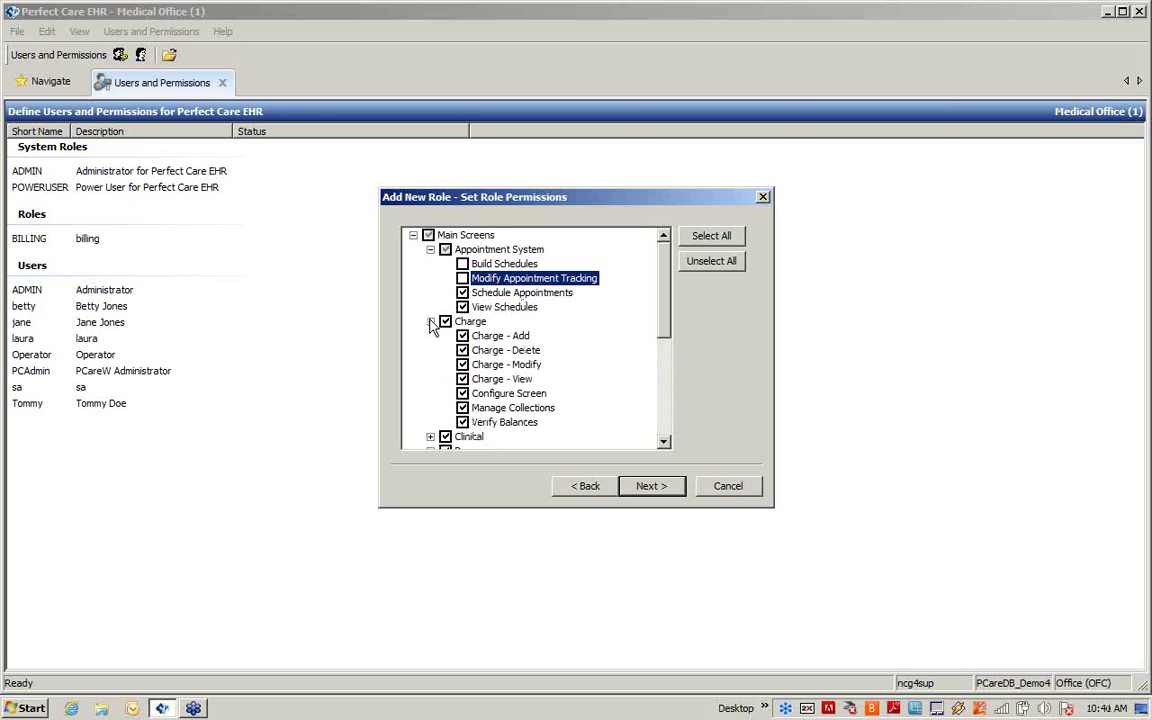
click(462, 350)
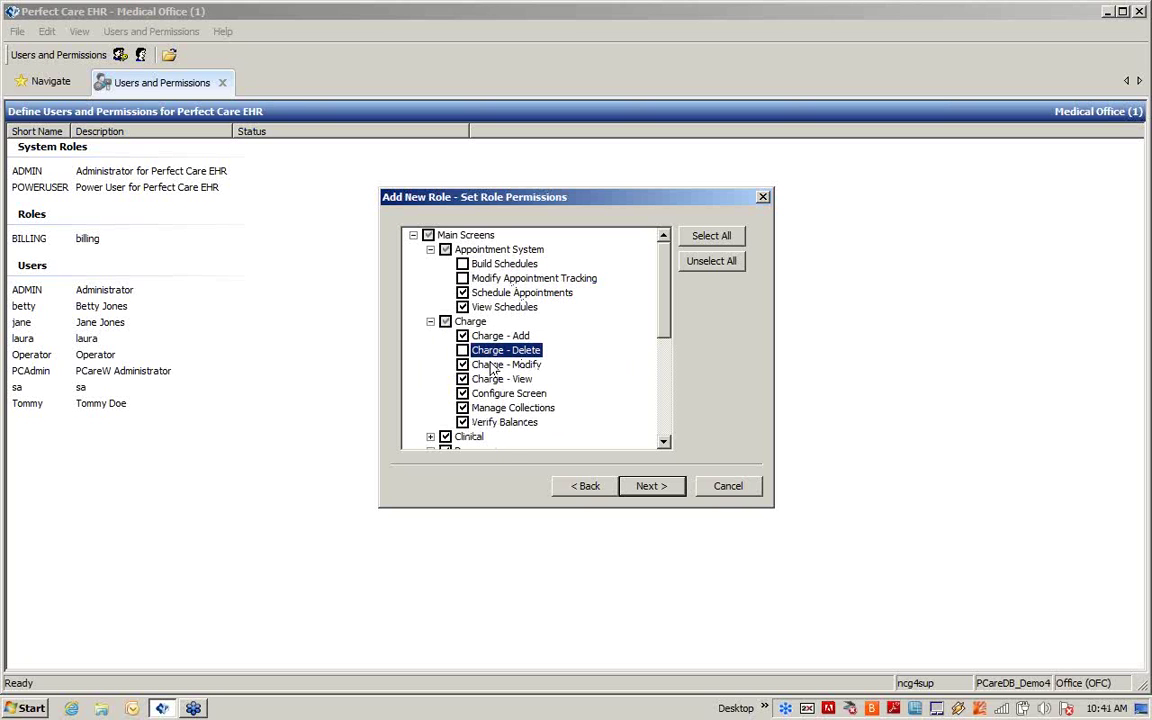
click(462, 364)
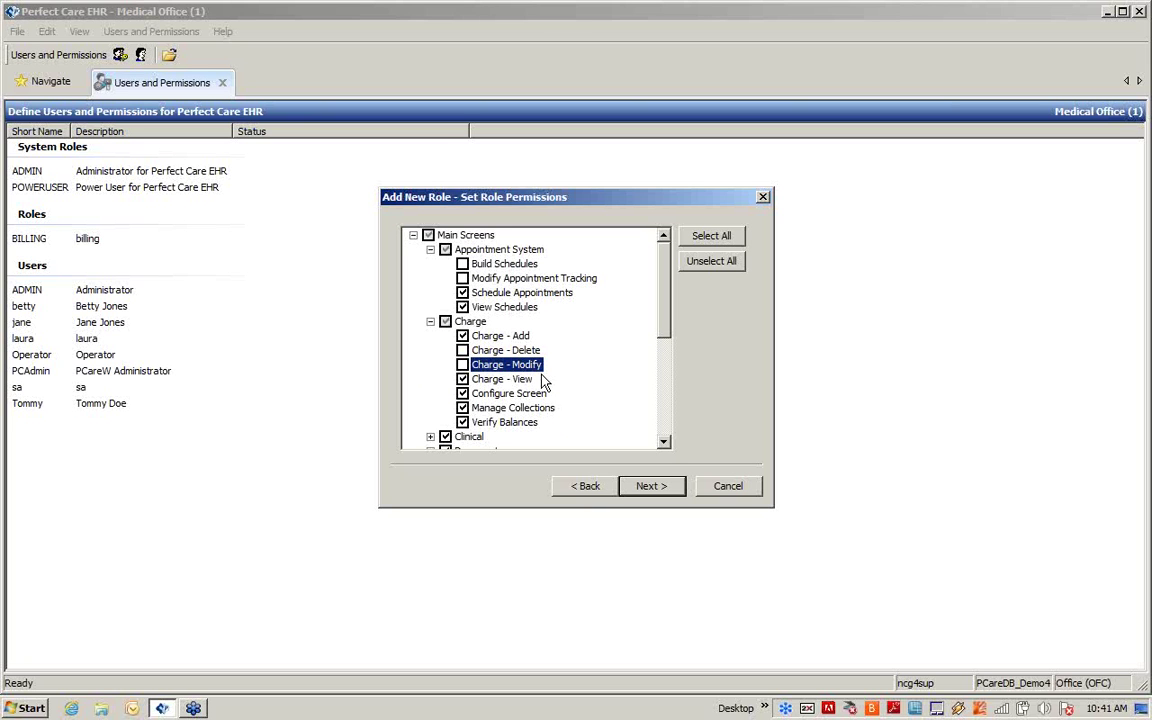
click(430, 321)
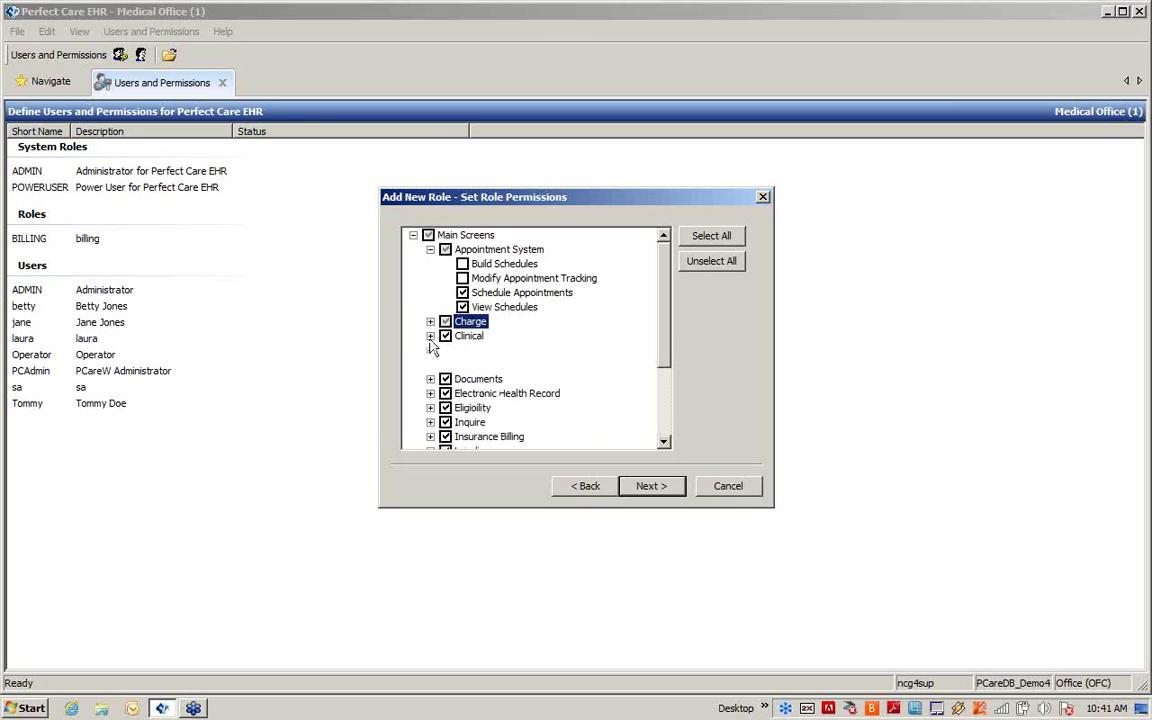
click(430, 336)
click(462, 364)
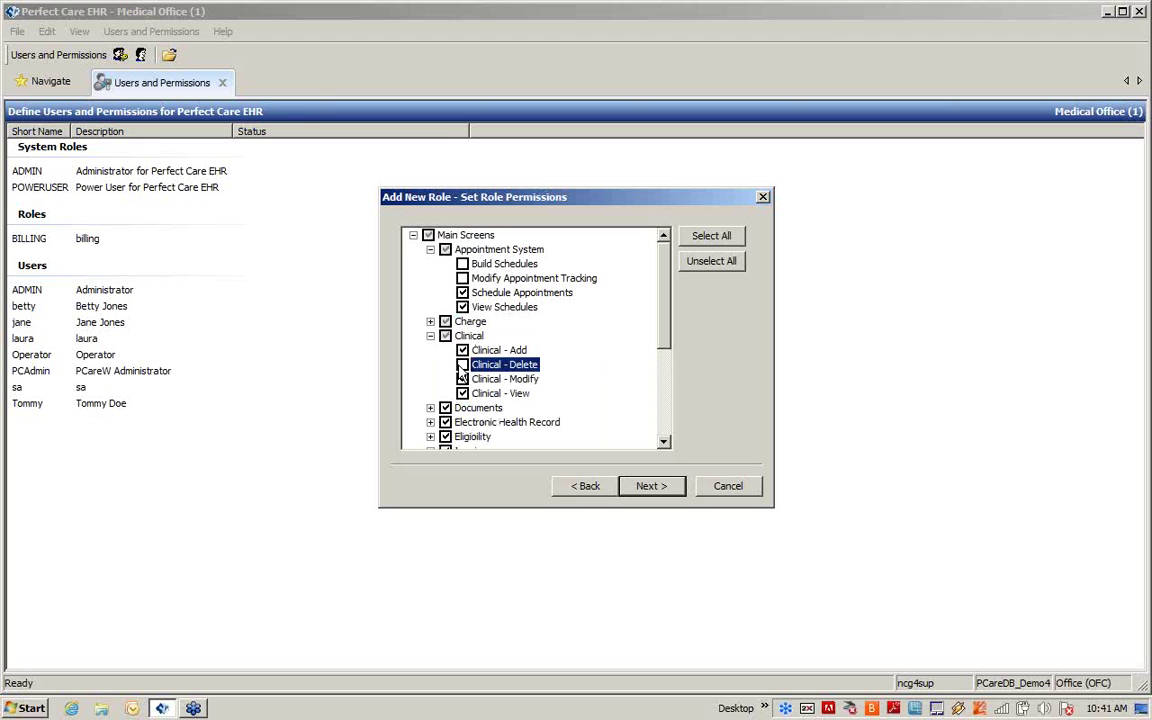
click(462, 379)
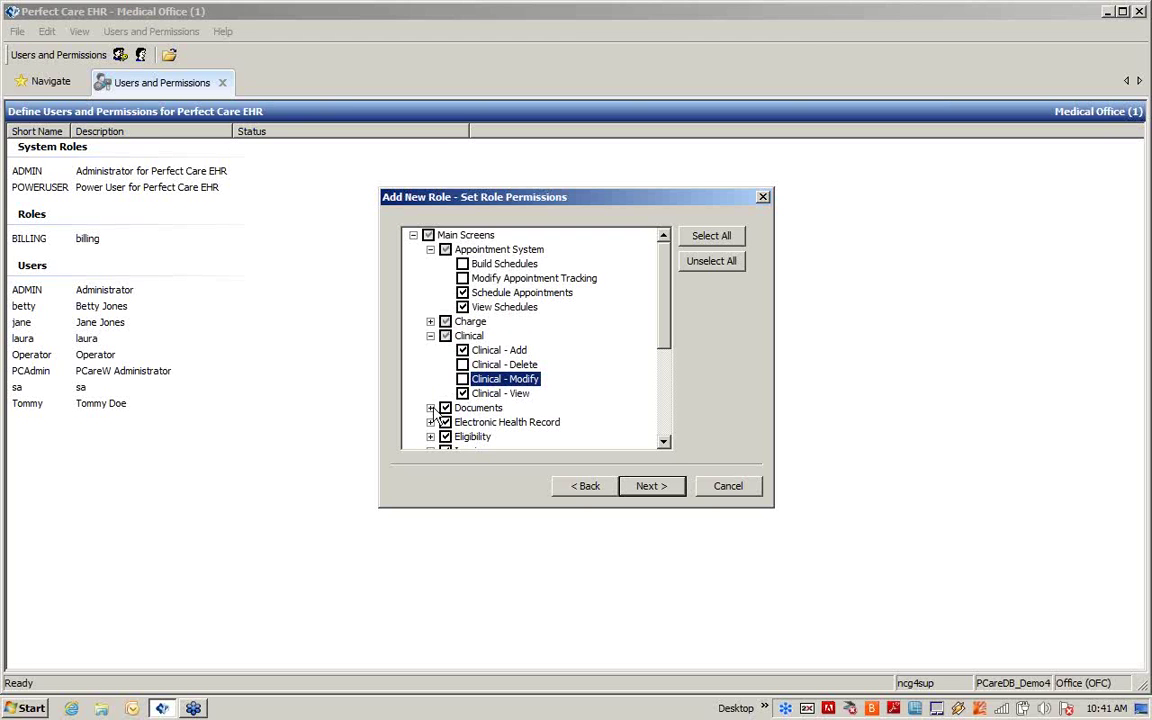
Step: Remove the Documents Manage Configurations permission and collapse the Main Screens group
click(430, 408)
scroll(487, 397, down, 1)
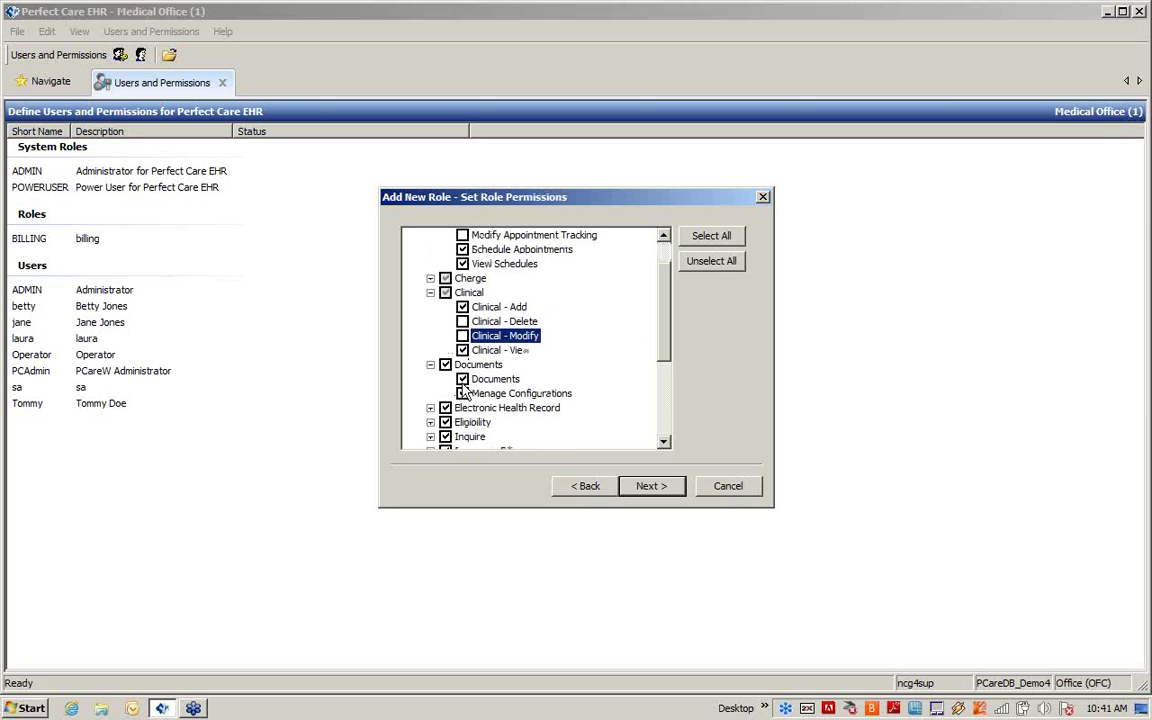
click(462, 394)
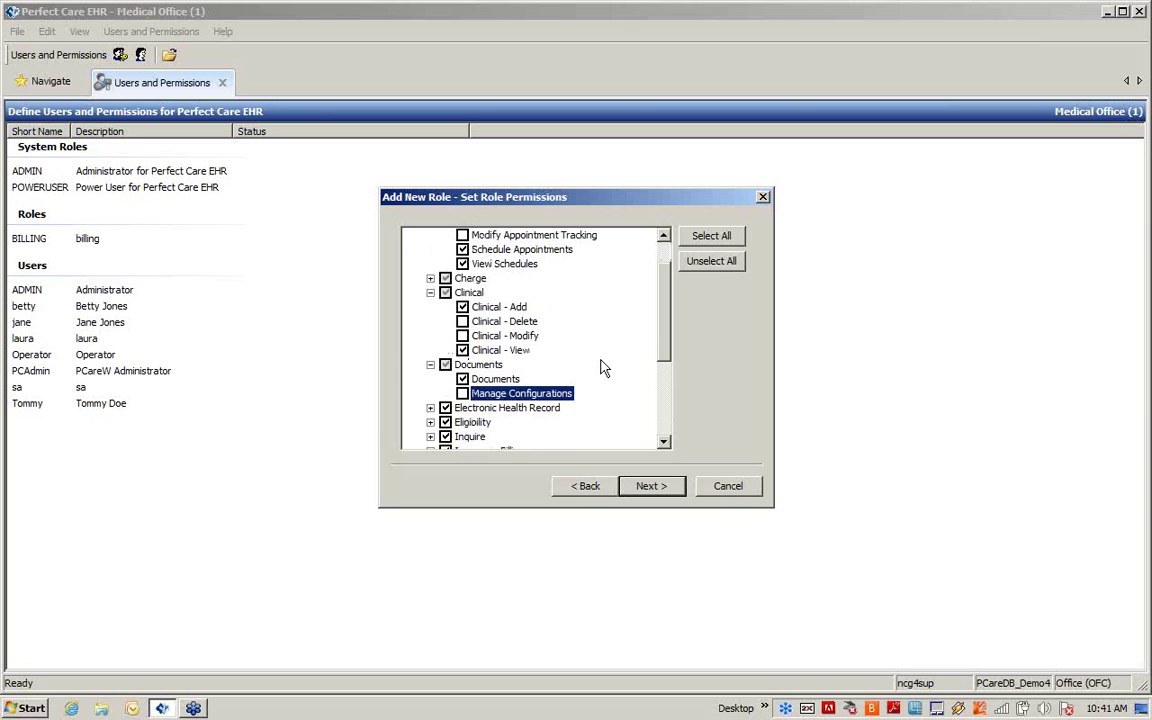
drag(664, 347, 656, 309)
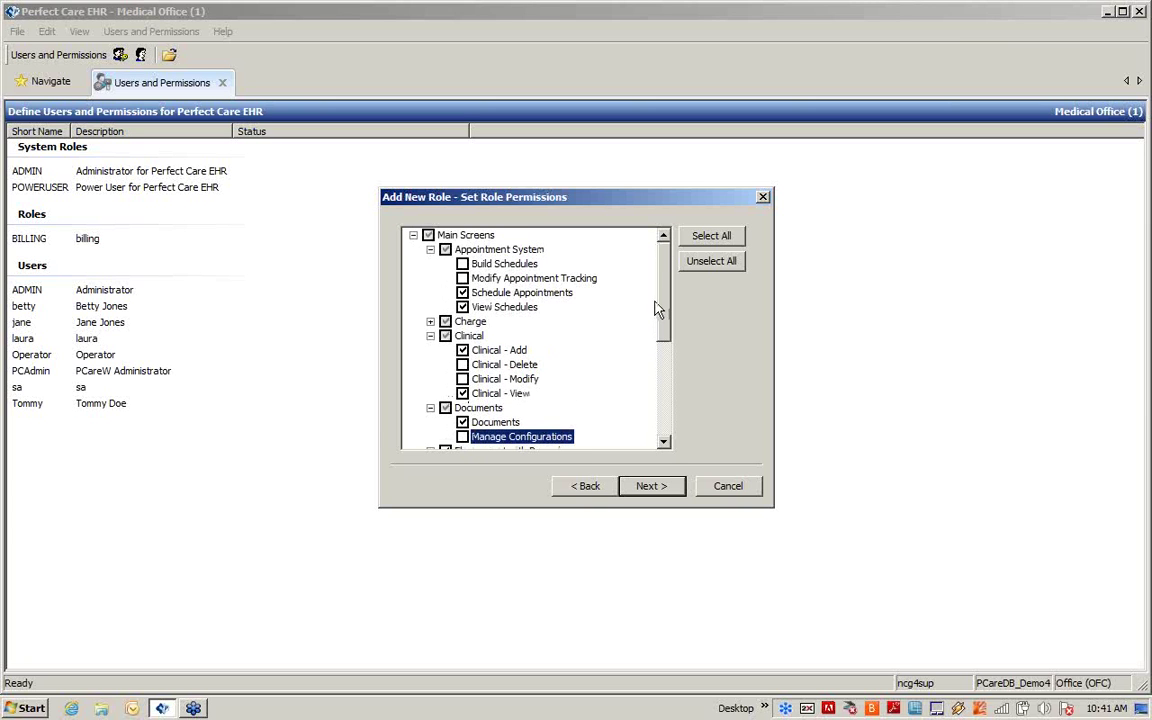
click(413, 236)
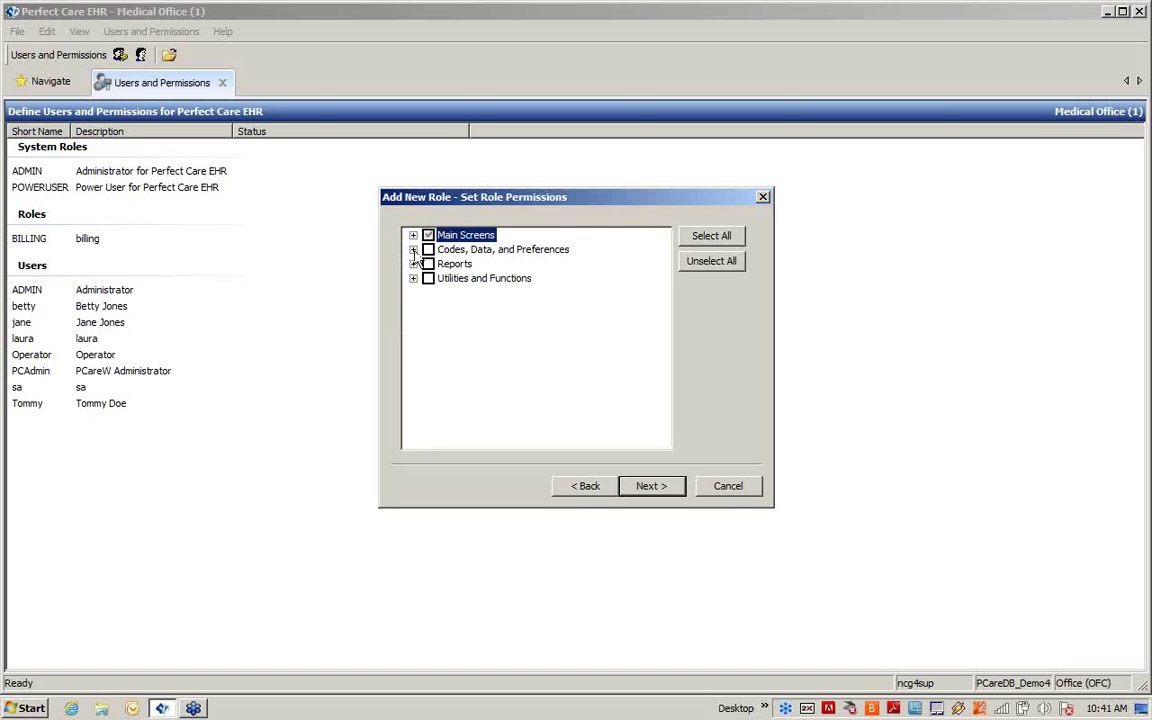
Step: Grant Codes, Data, and Preferences except Zip Code Maintenance, State Maintenance, Codes - Delete and Codes - Modify
click(430, 252)
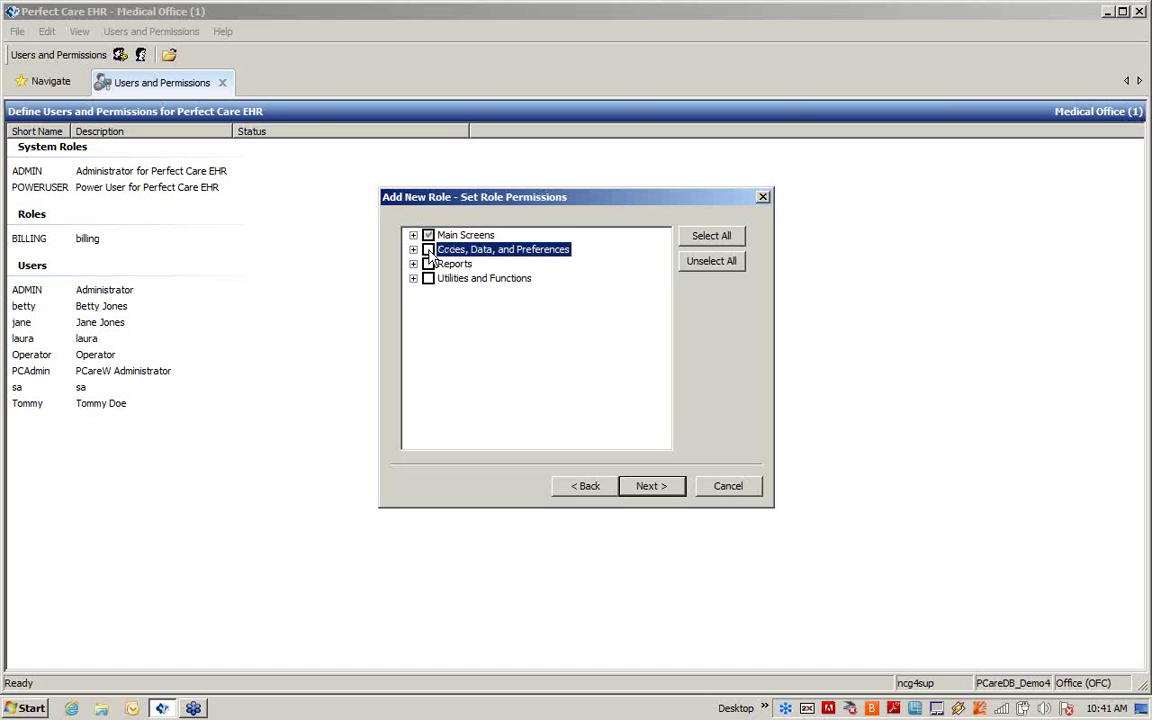
click(428, 251)
click(413, 250)
click(430, 264)
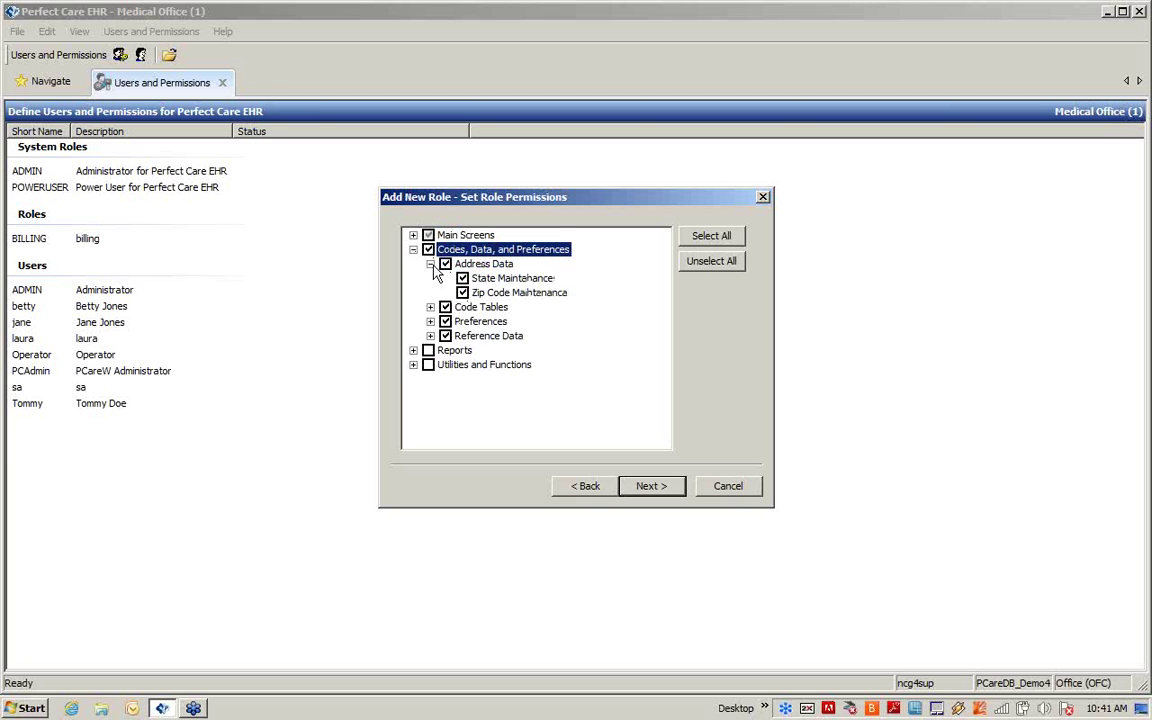
click(463, 293)
click(462, 279)
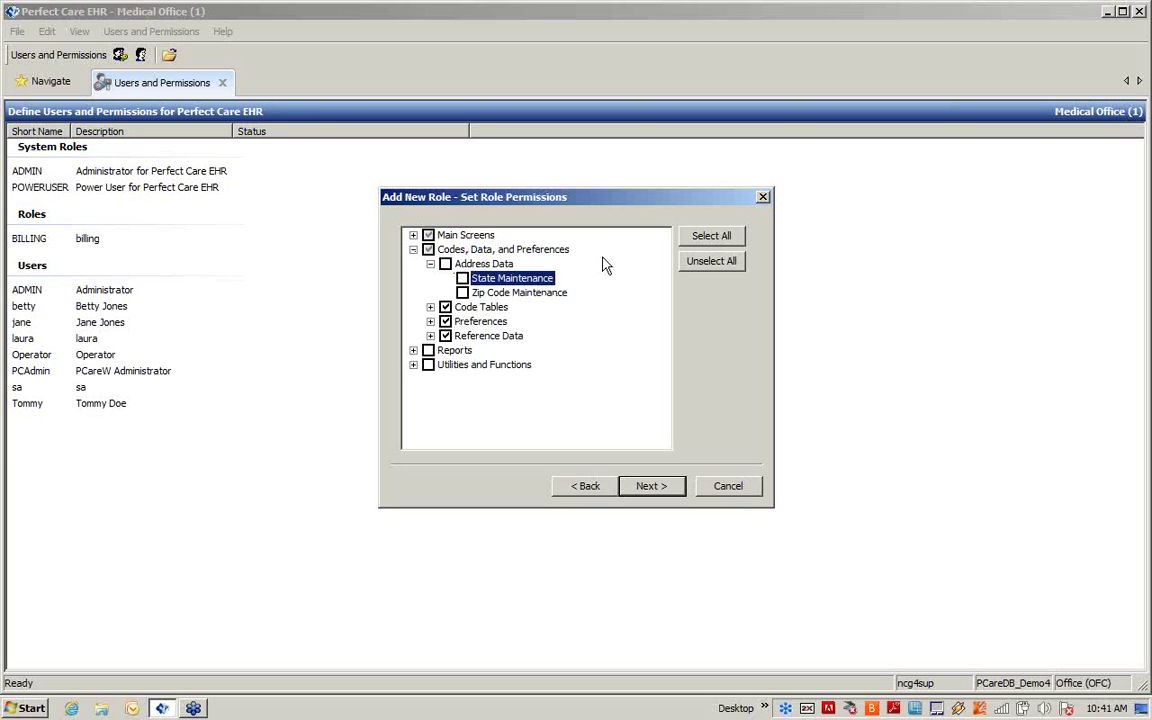
click(430, 307)
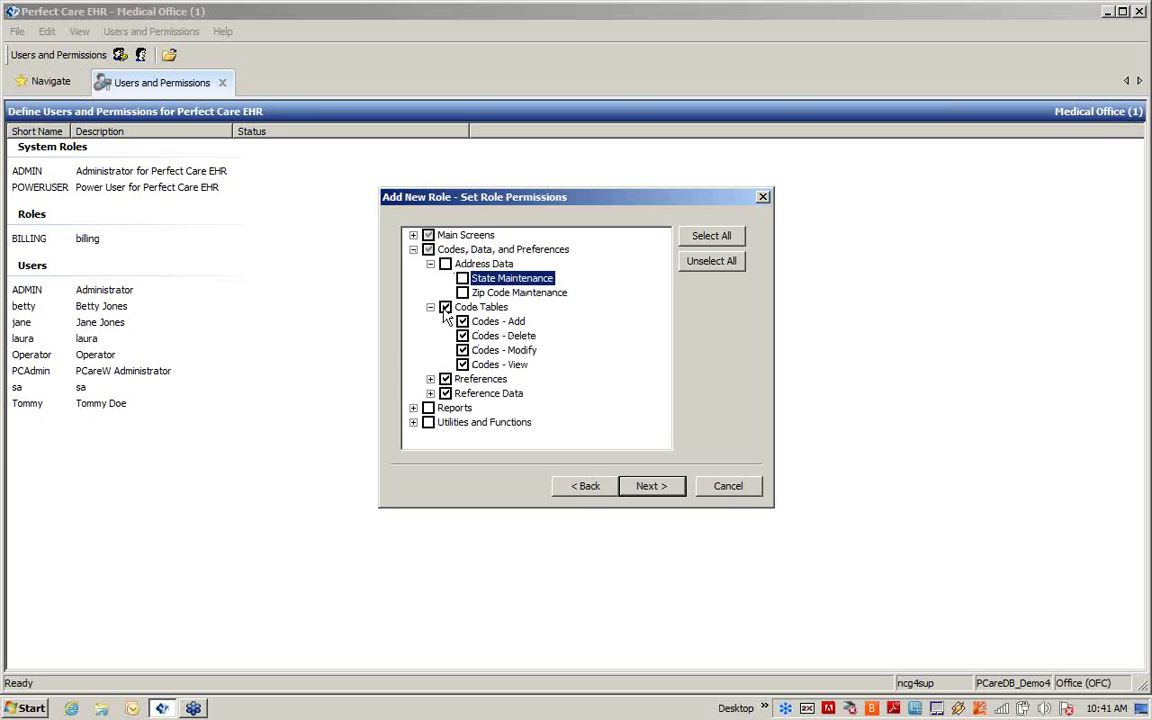
click(462, 336)
click(462, 350)
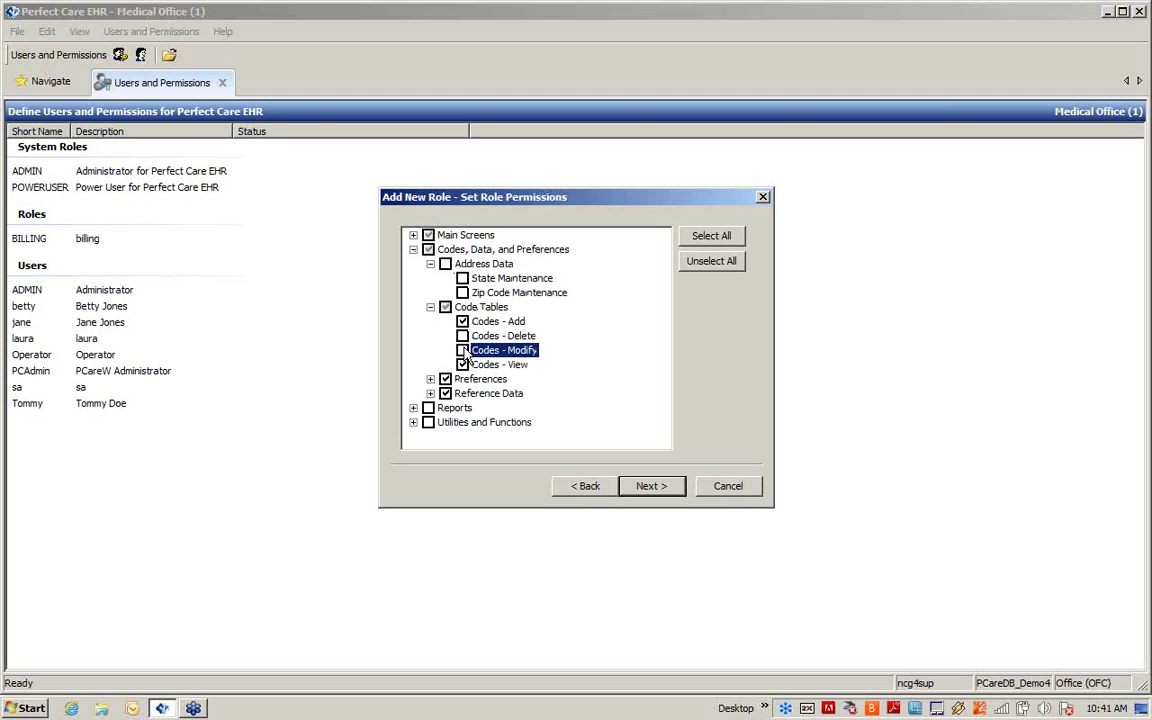
click(413, 249)
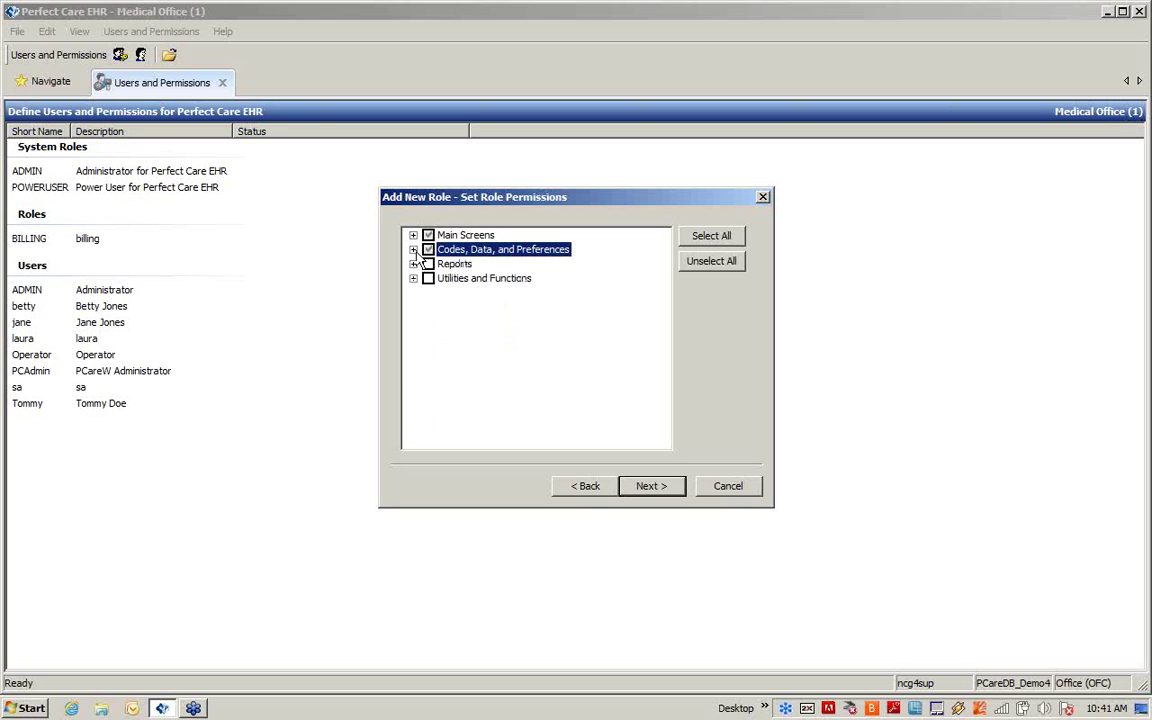
Step: Grant the Reports - Clinical permission and advance to the Identify Role Members step
click(413, 264)
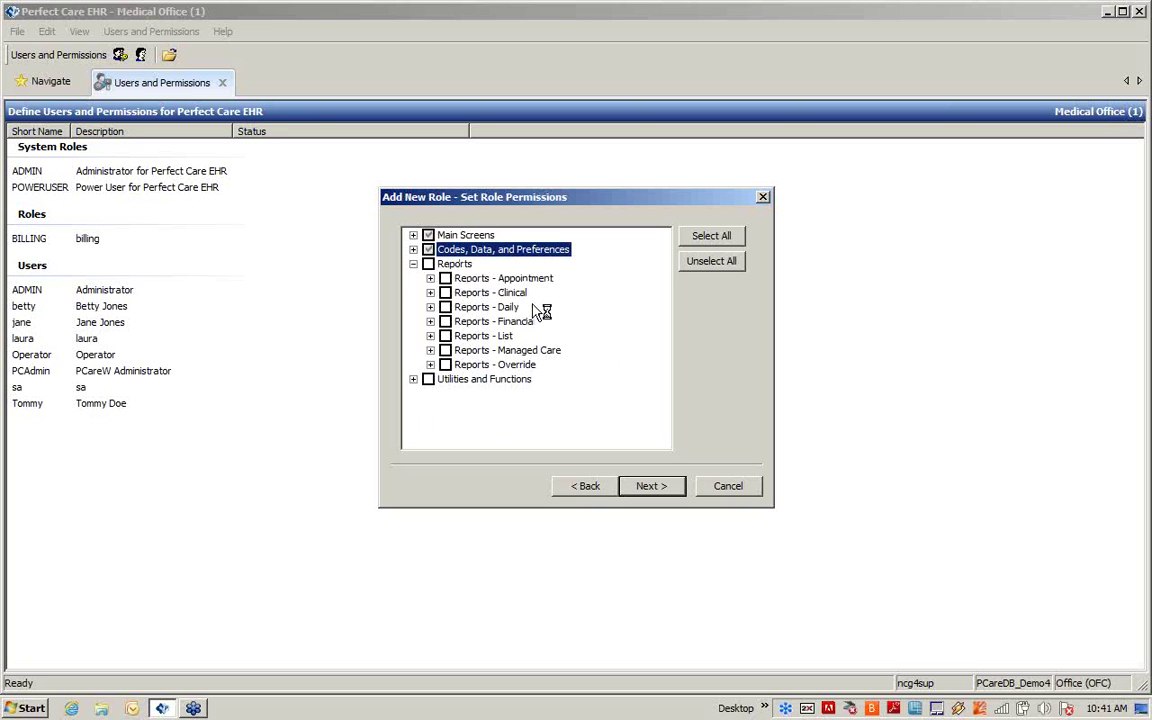
click(445, 292)
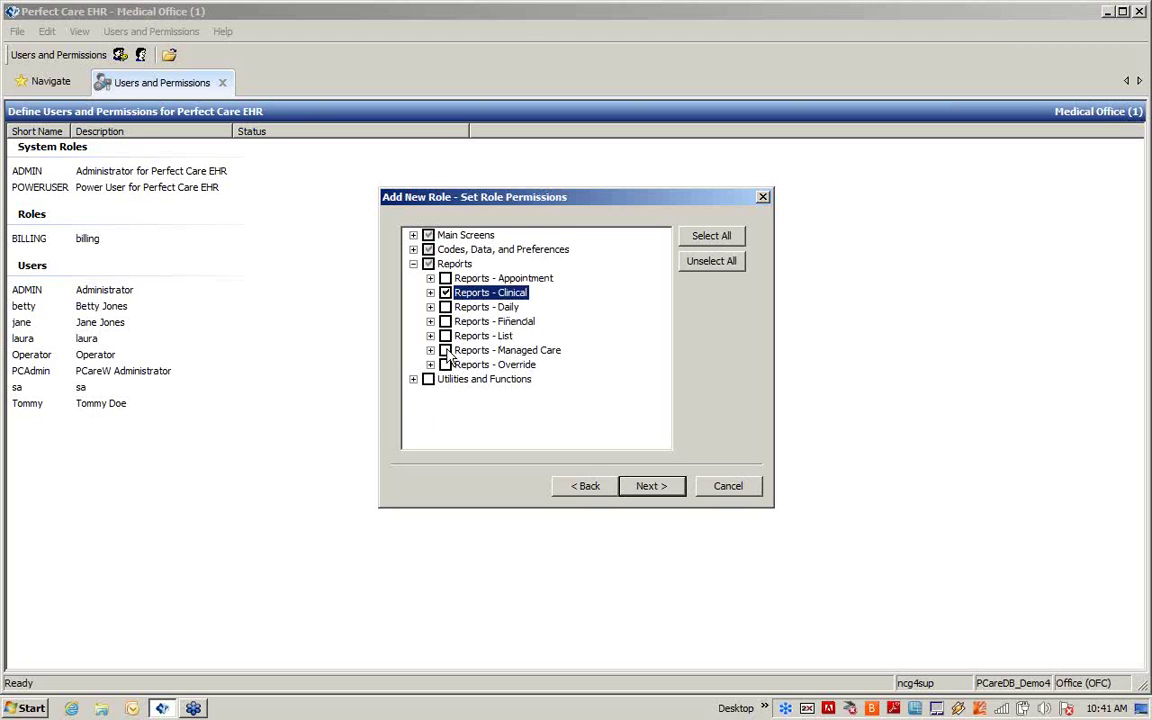
click(413, 379)
click(430, 394)
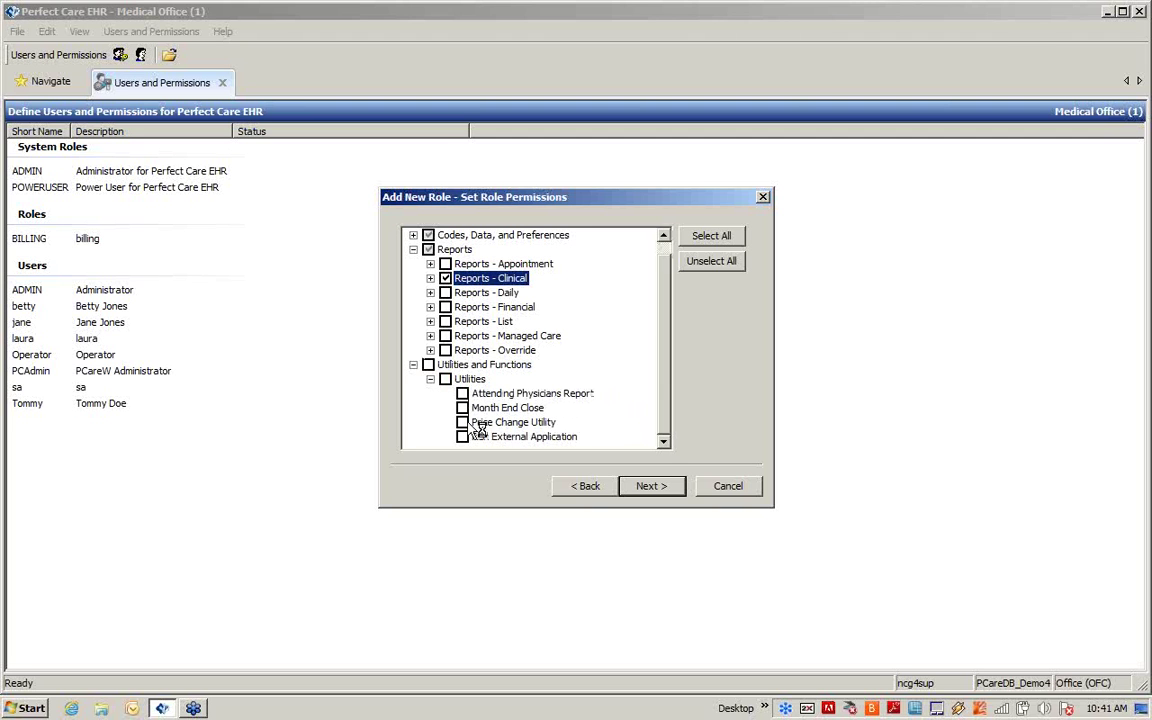
click(413, 365)
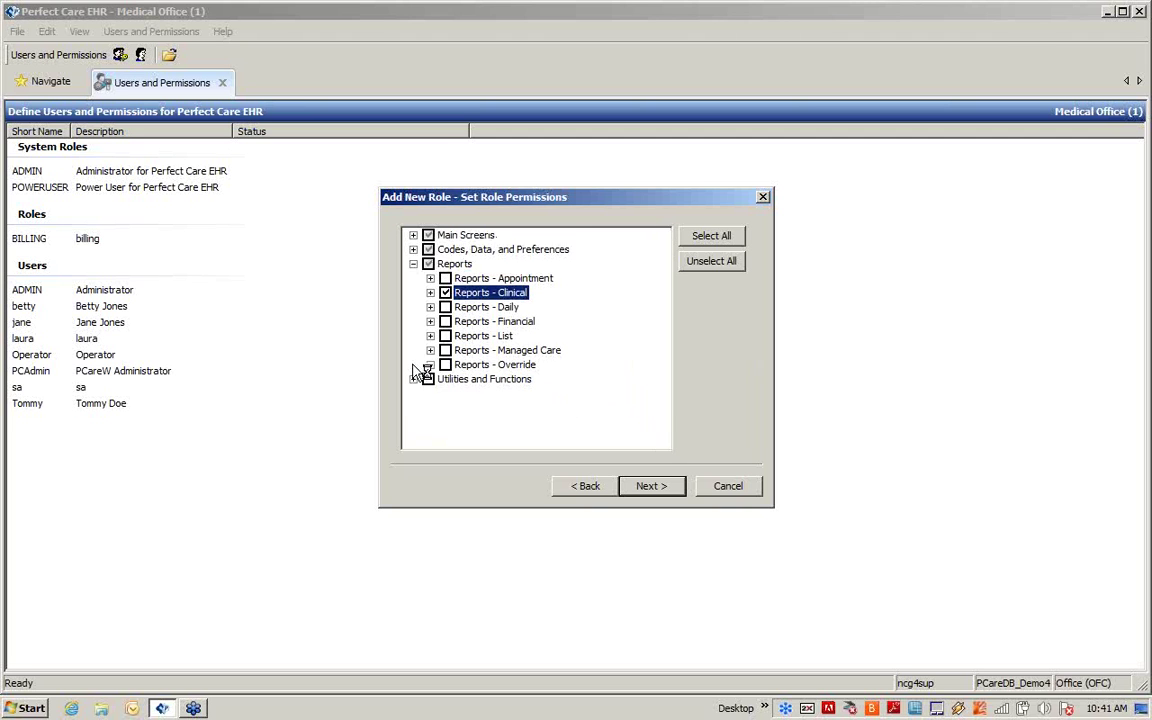
click(413, 264)
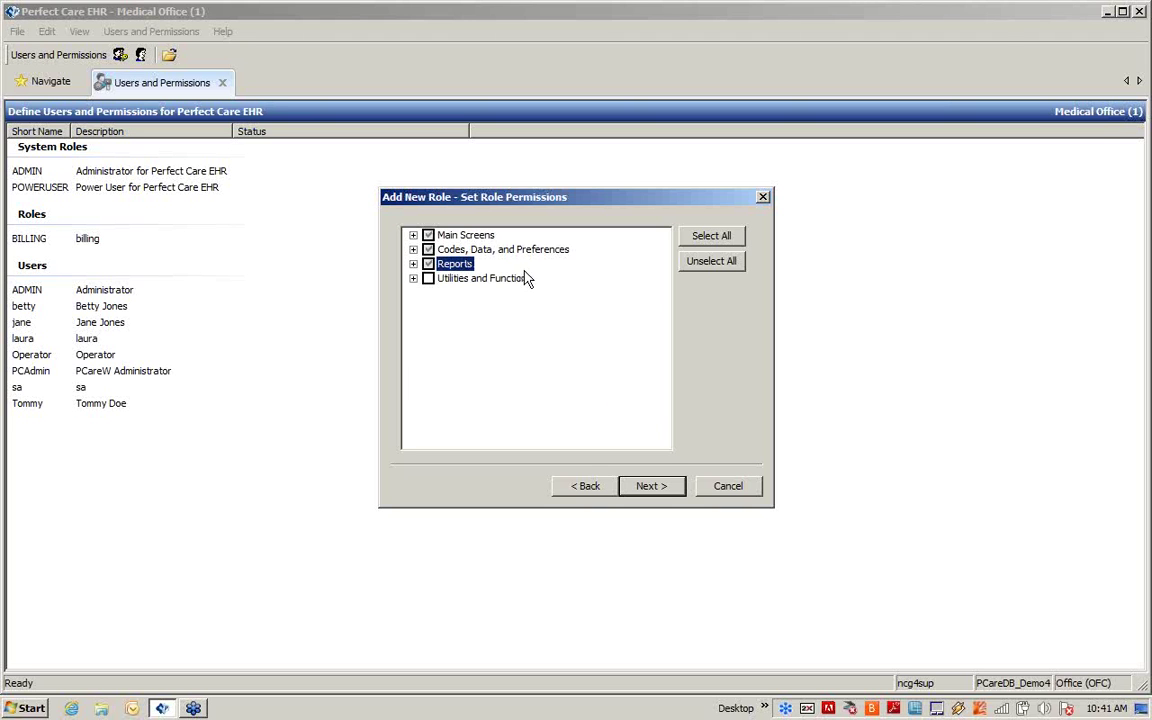
click(653, 487)
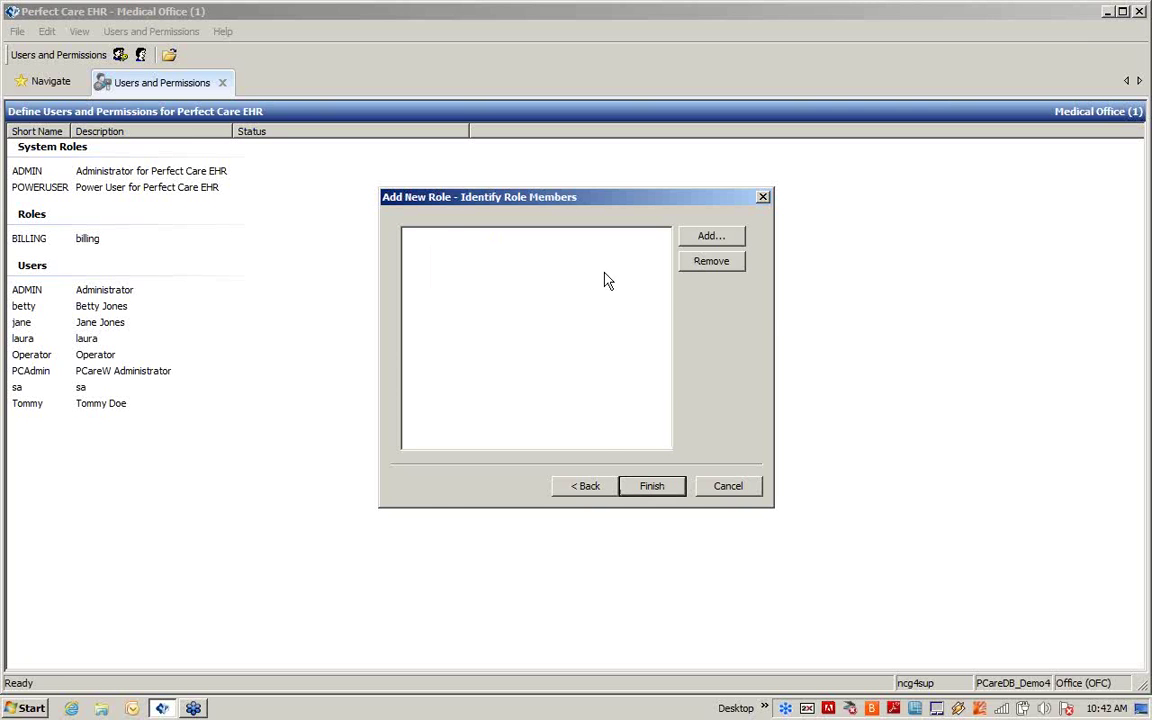
Step: Add the user listed below Administrator as a member, excluding the Tampa Office and Deltona locations
click(703, 236)
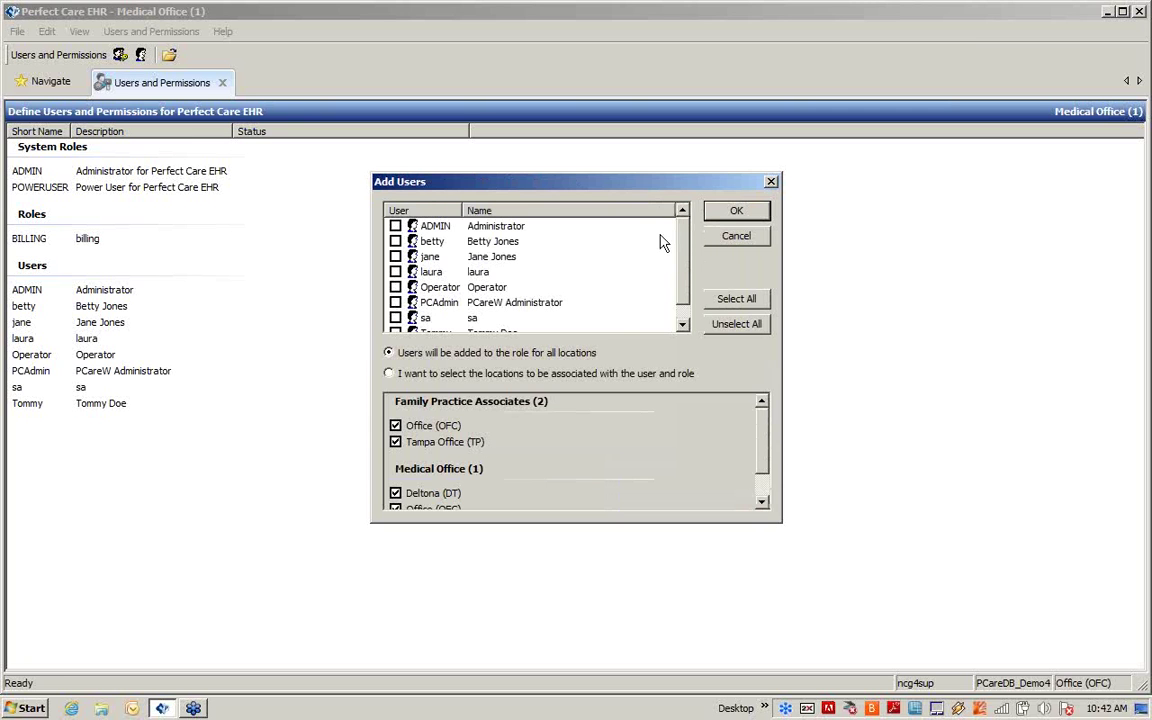
mouse_move(686, 226)
mouse_down()
mouse_move(687, 276)
mouse_move(686, 228)
mouse_up()
click(388, 375)
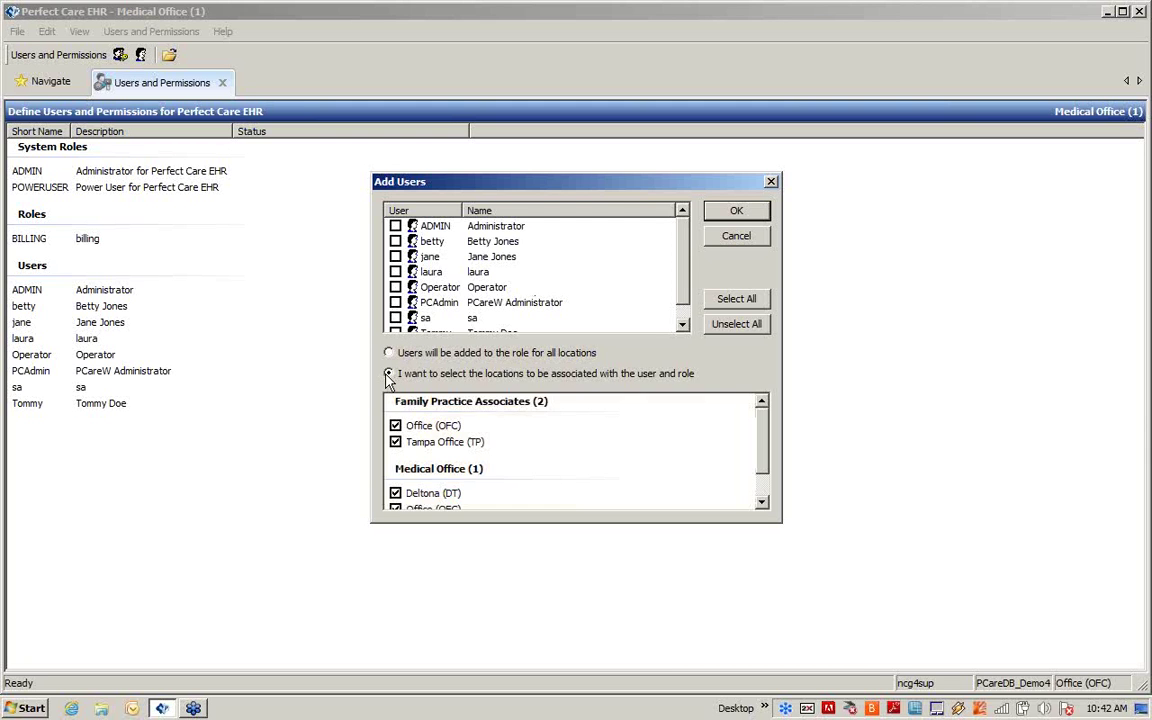
click(395, 442)
click(395, 493)
click(396, 241)
click(737, 213)
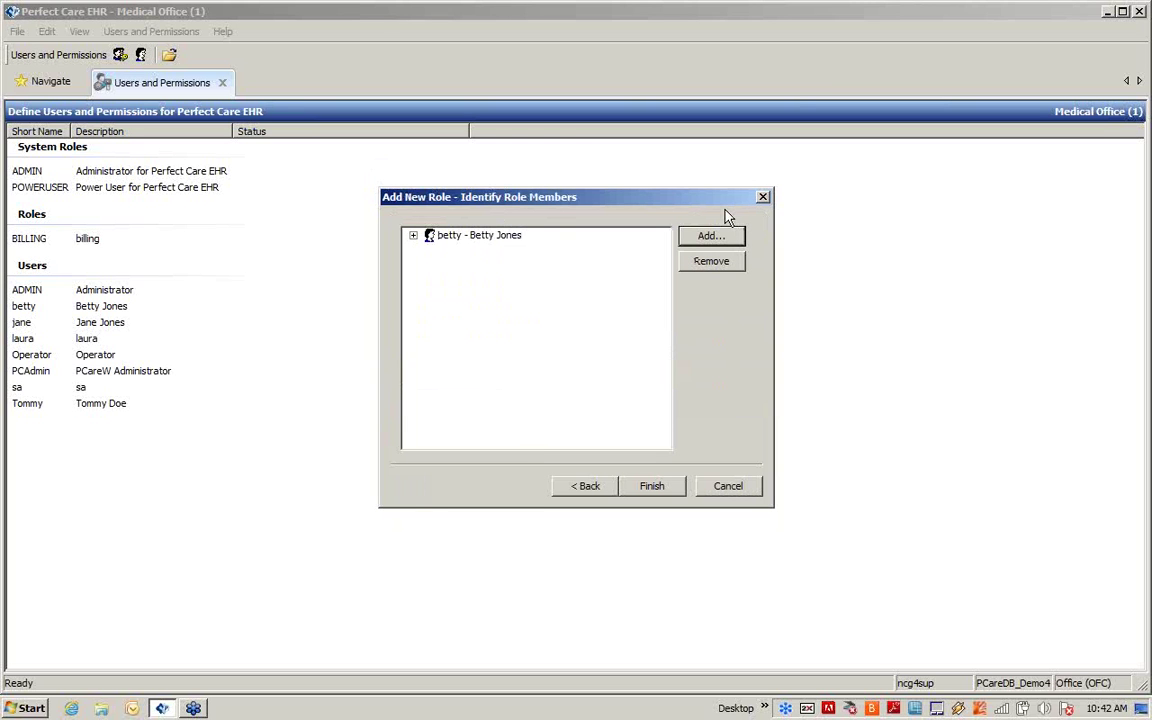
Step: Include Tampa Office (TP) and Deltona (DT) for the member and finish the RECEPTIONIST role
click(413, 236)
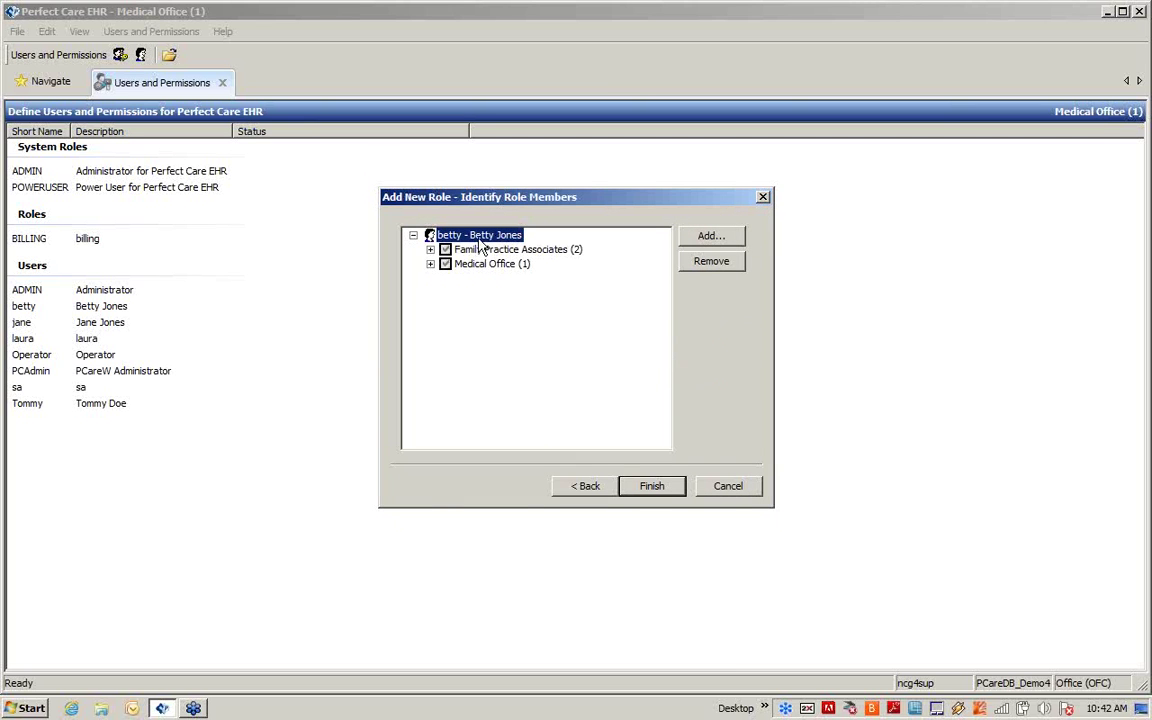
click(430, 249)
click(430, 293)
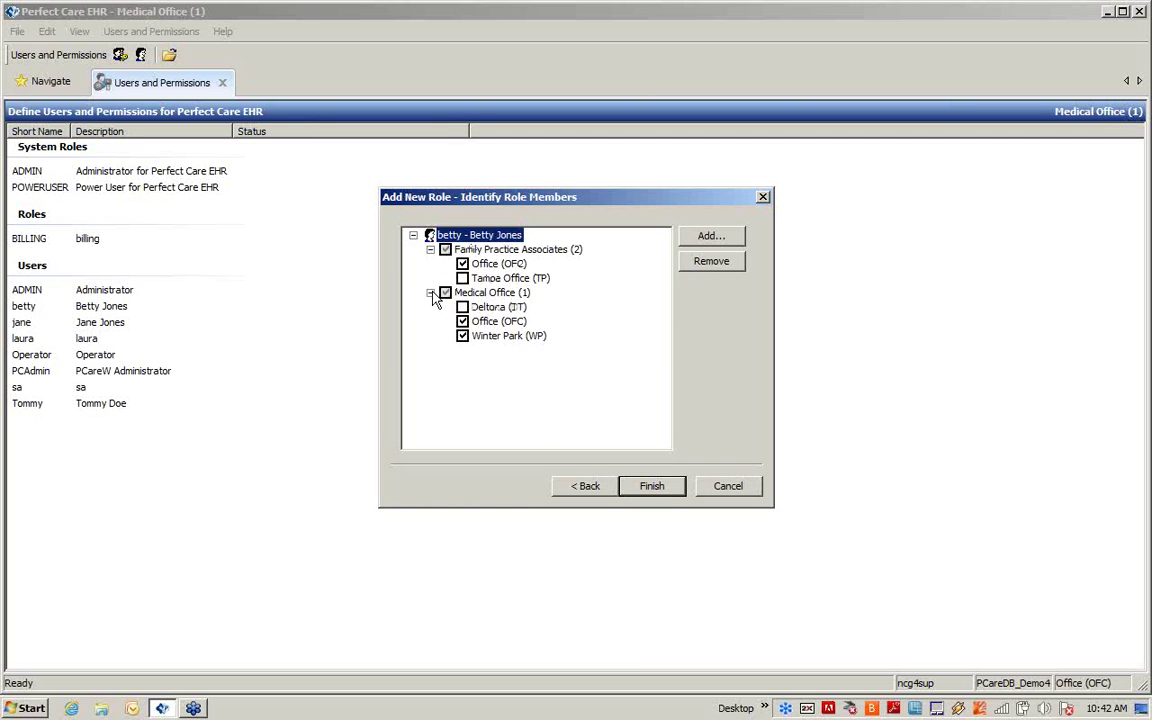
click(462, 278)
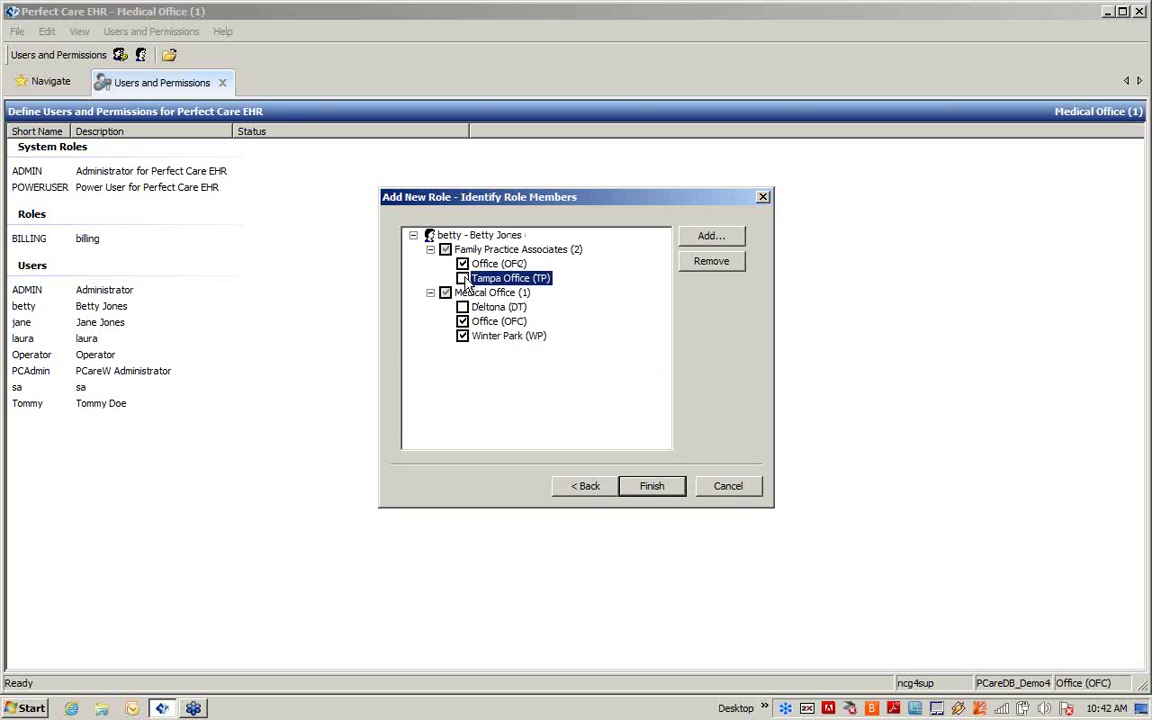
click(462, 307)
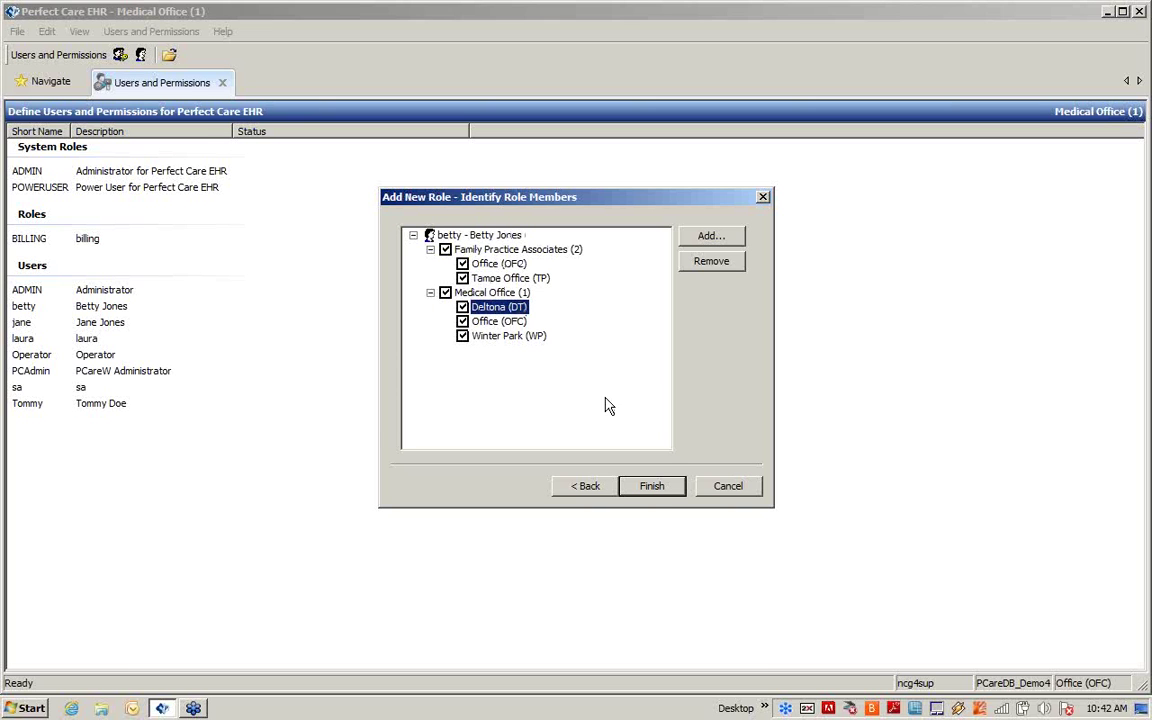
click(650, 488)
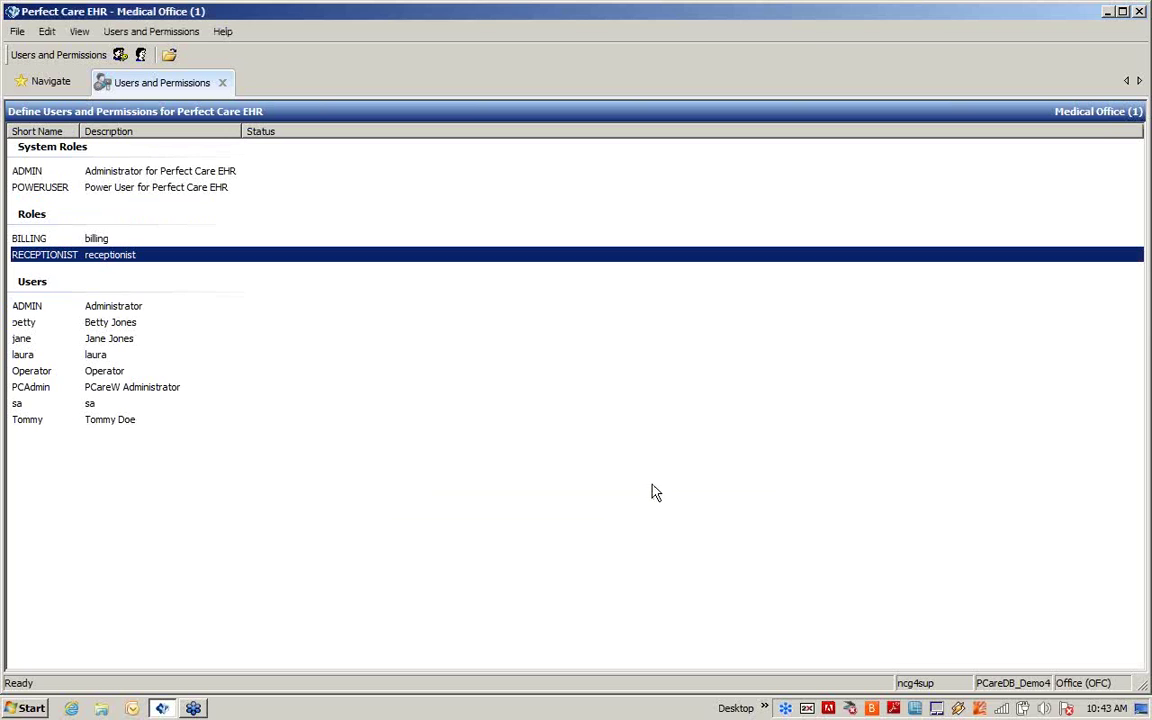
Step: Open the user below Administrator and remove the POWERUSER role membership, keeping RECEPTIONIST
click(112, 324)
right_click(109, 322)
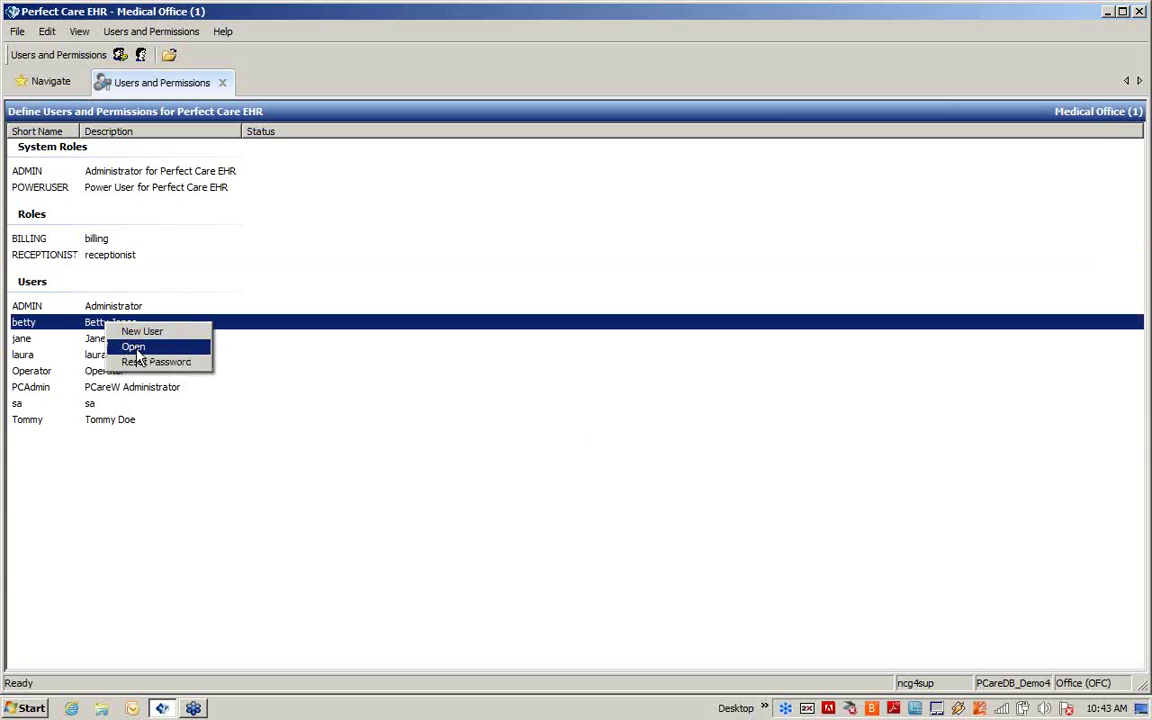
click(135, 348)
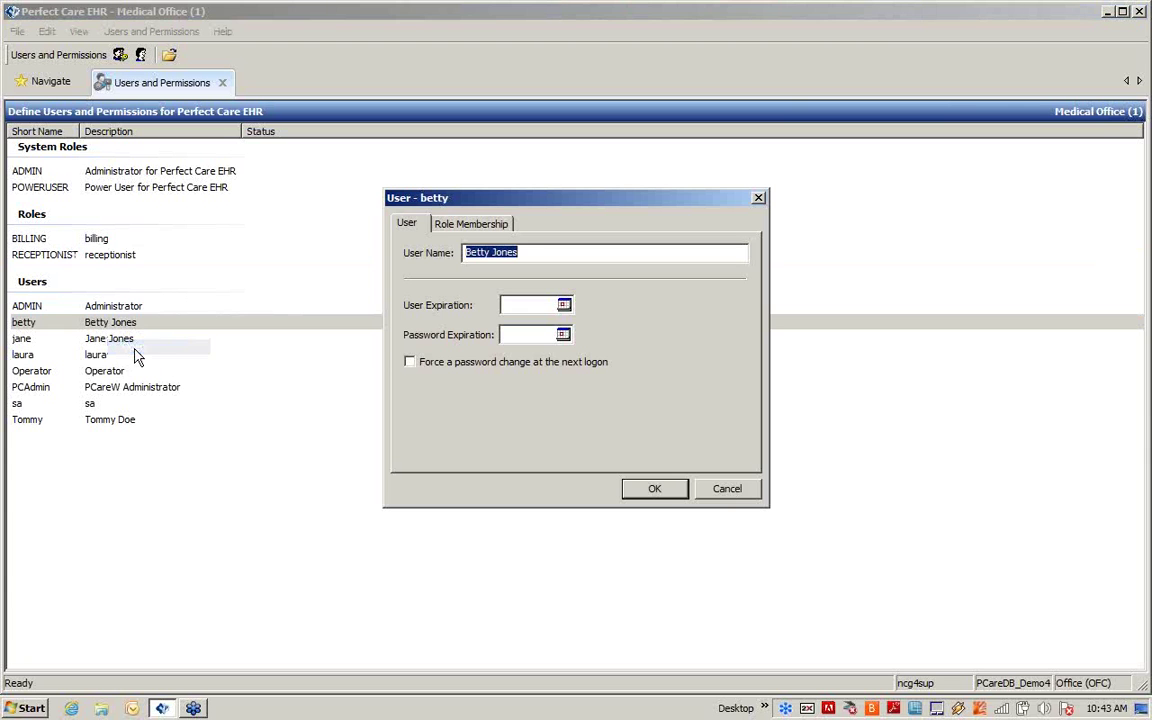
click(492, 225)
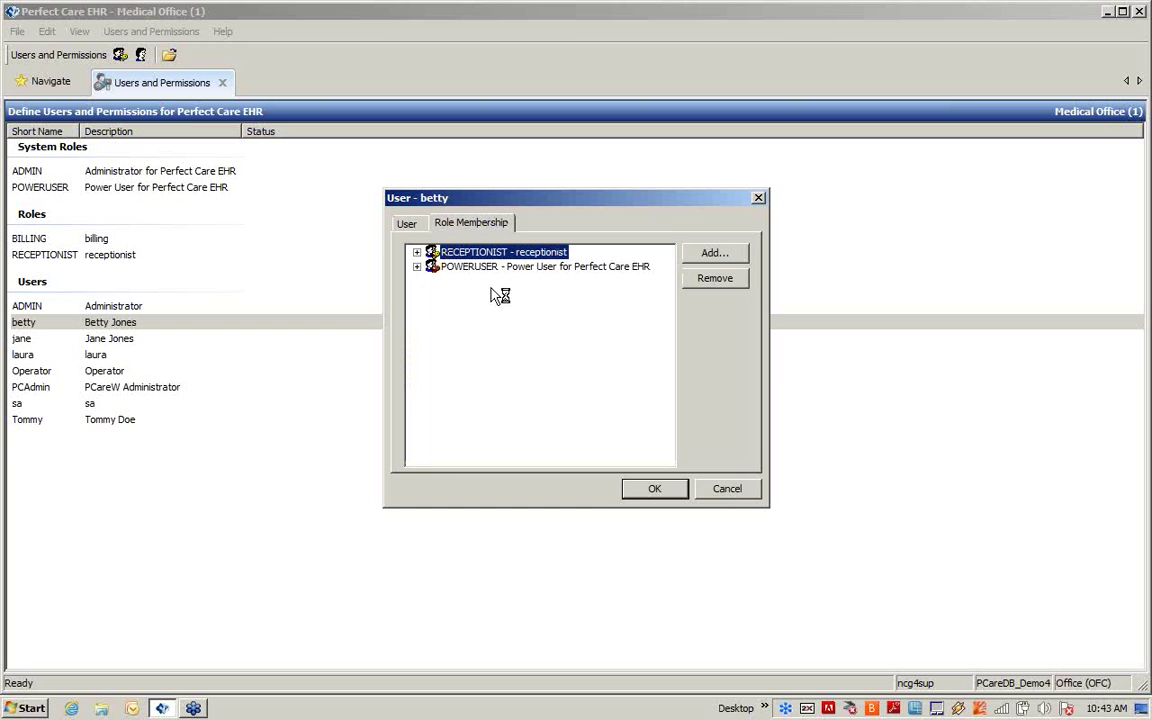
click(488, 268)
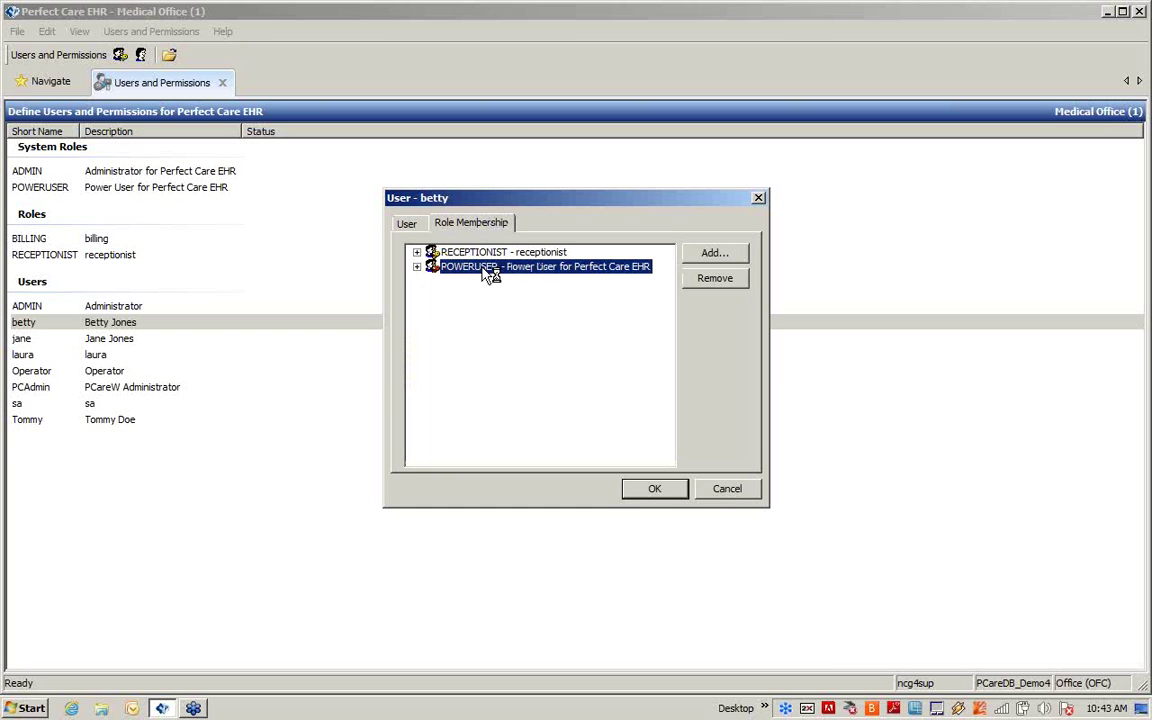
click(704, 284)
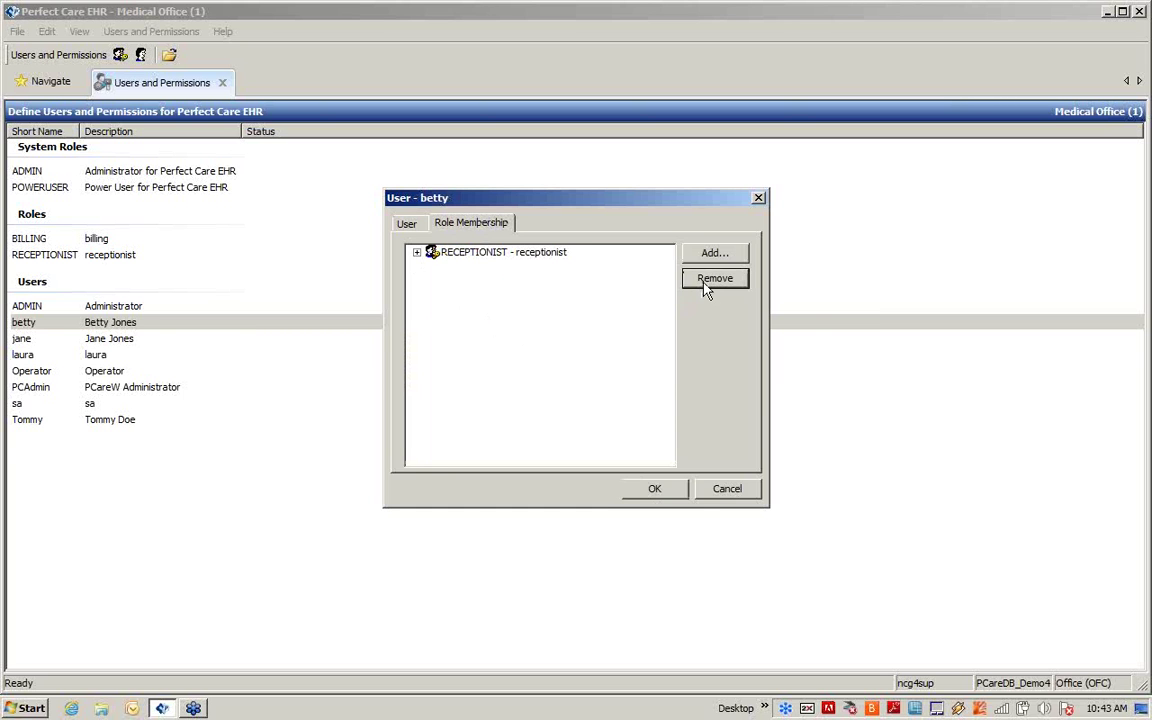
click(417, 253)
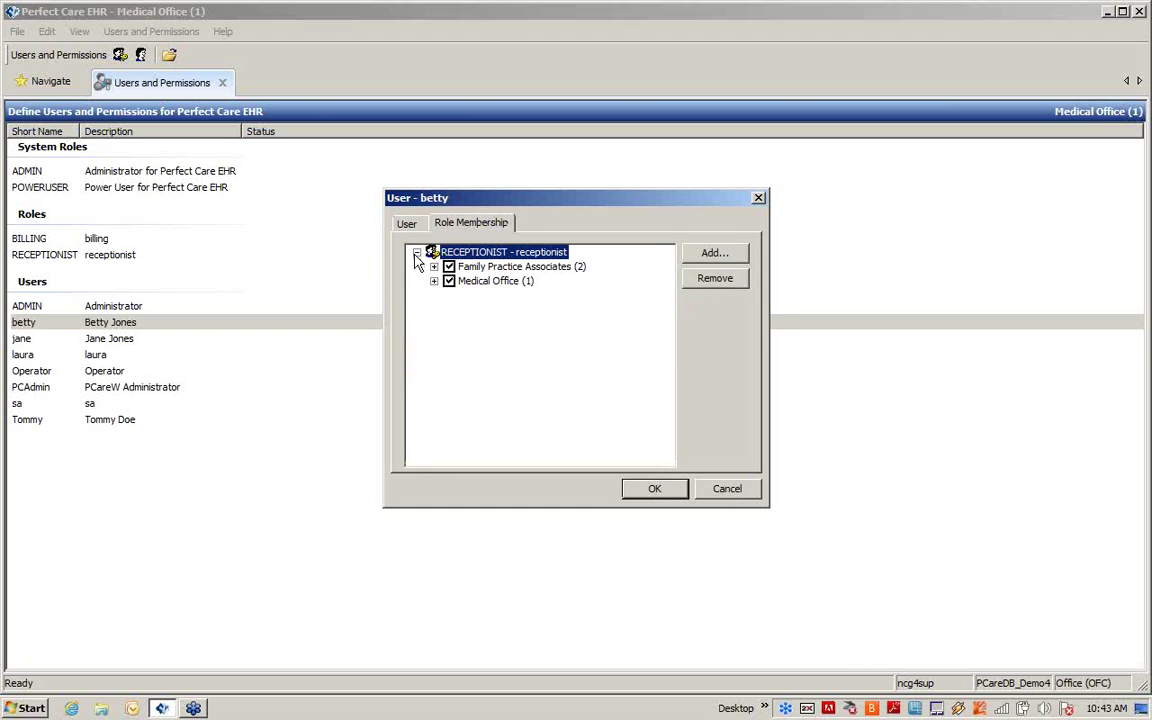
click(433, 266)
click(433, 310)
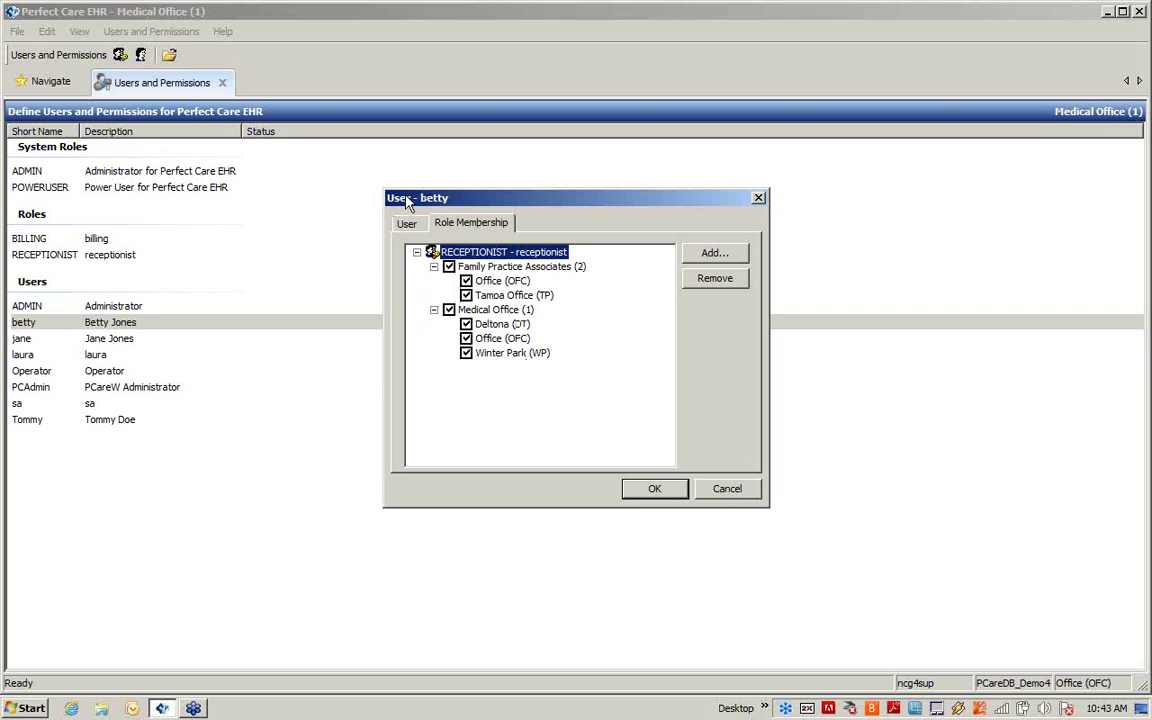
click(665, 489)
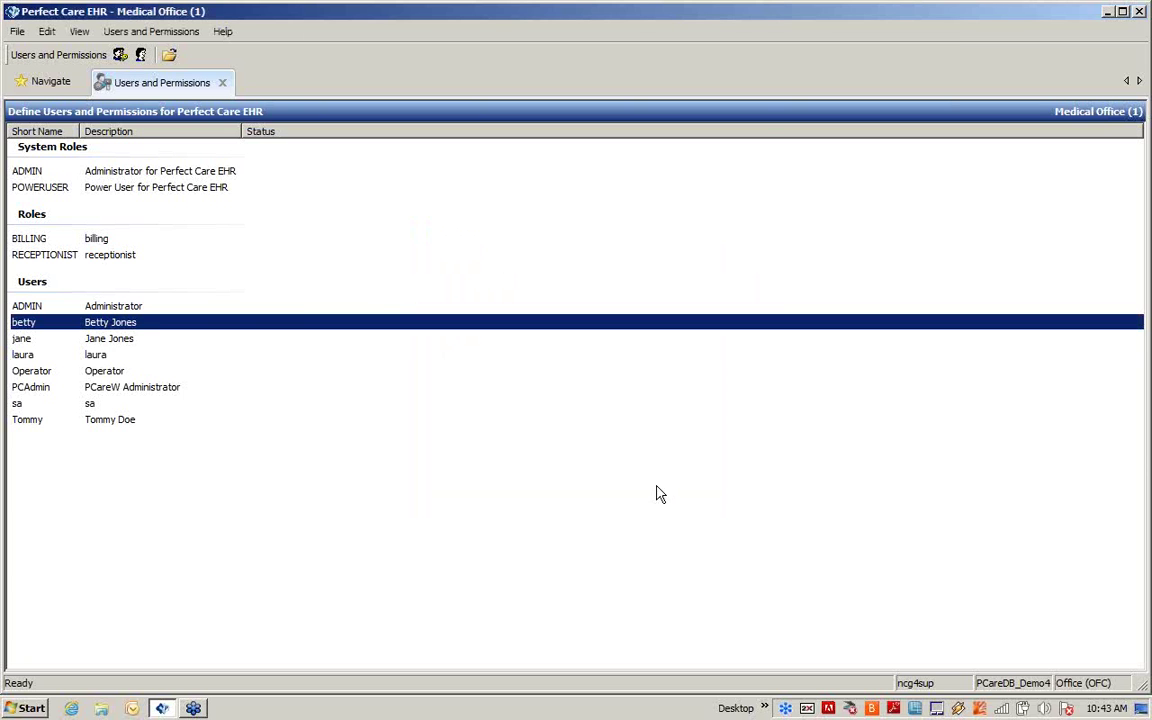
right_click(150, 328)
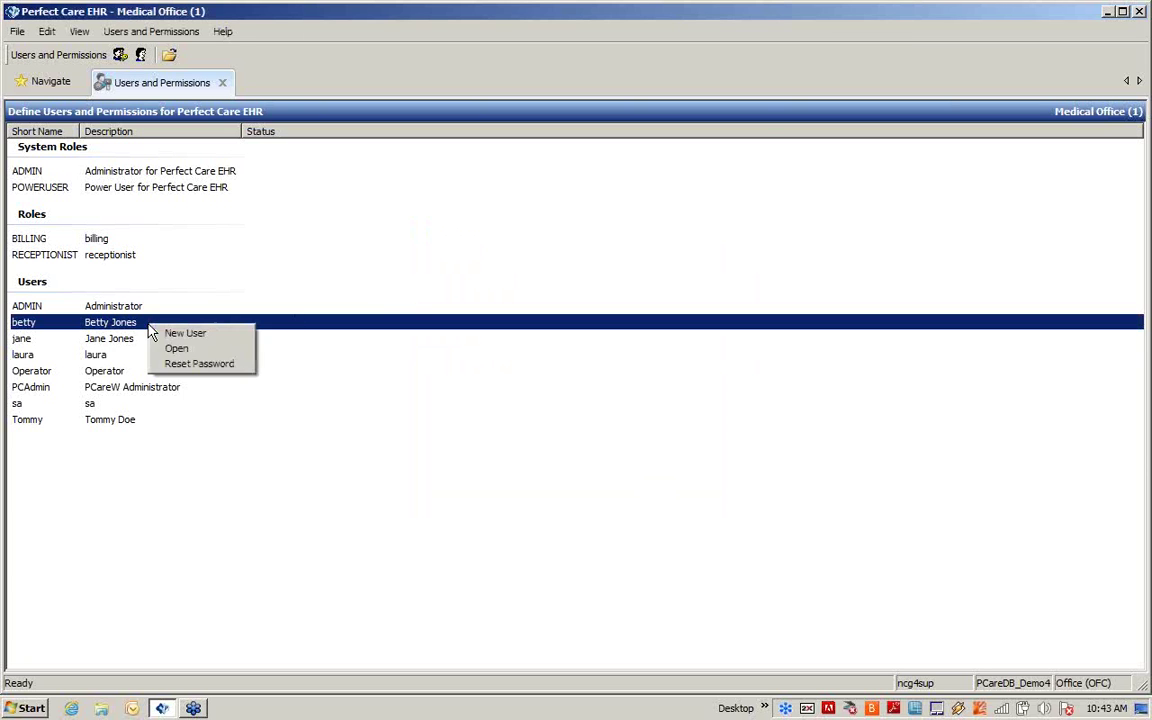
click(205, 364)
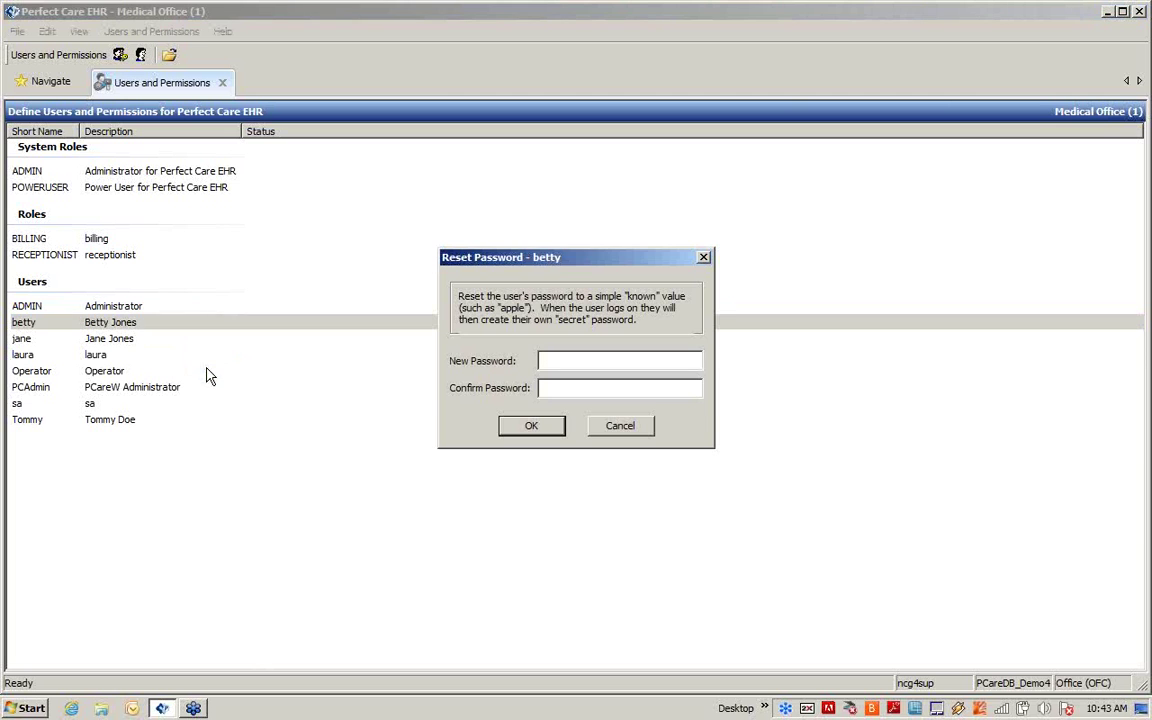
click(615, 430)
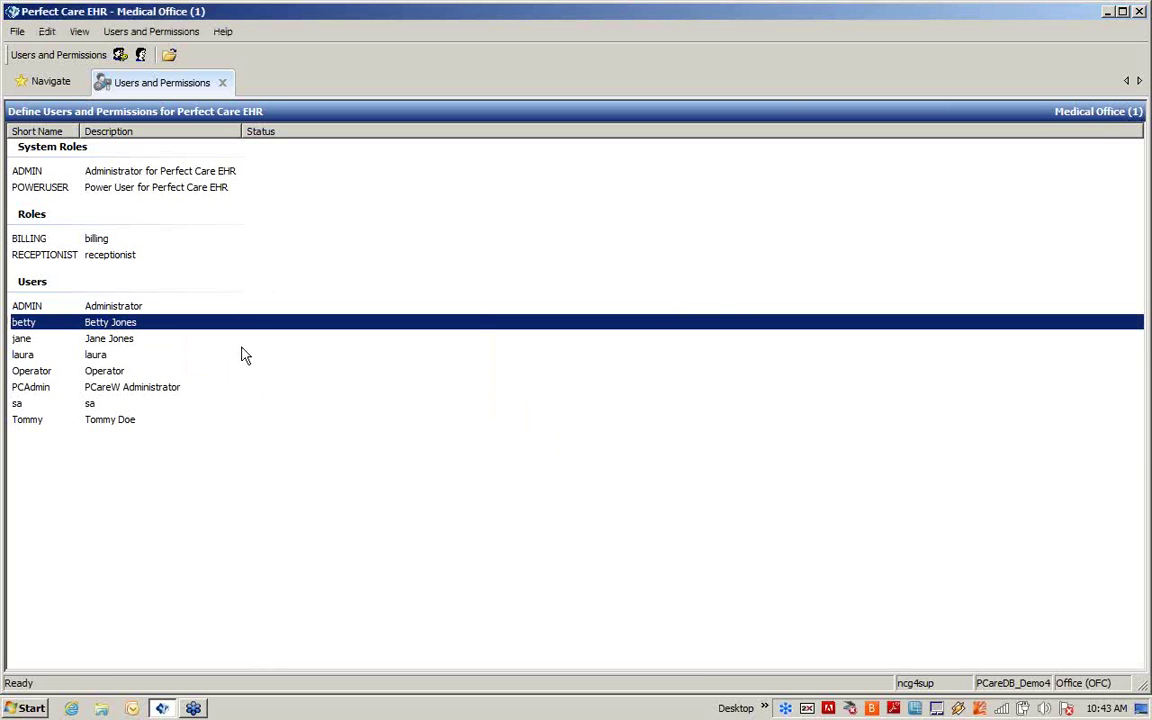
Step: Start a new user and enter the login name, full name and account password with its confirmation
right_click(130, 468)
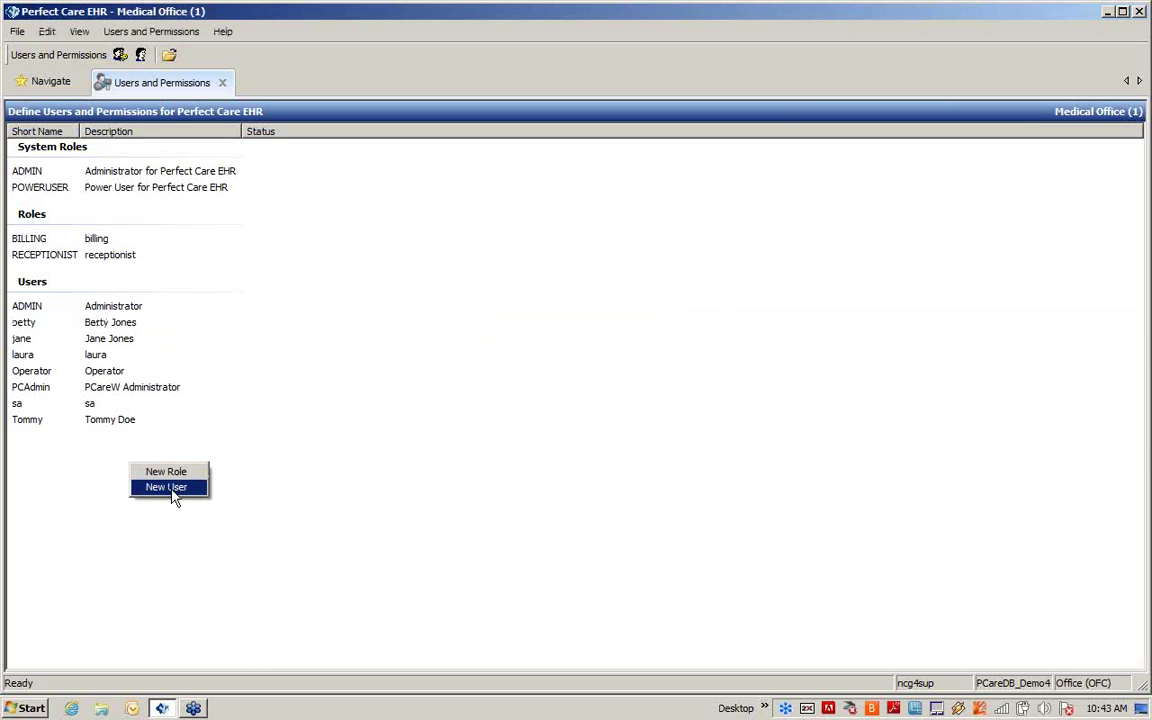
click(166, 487)
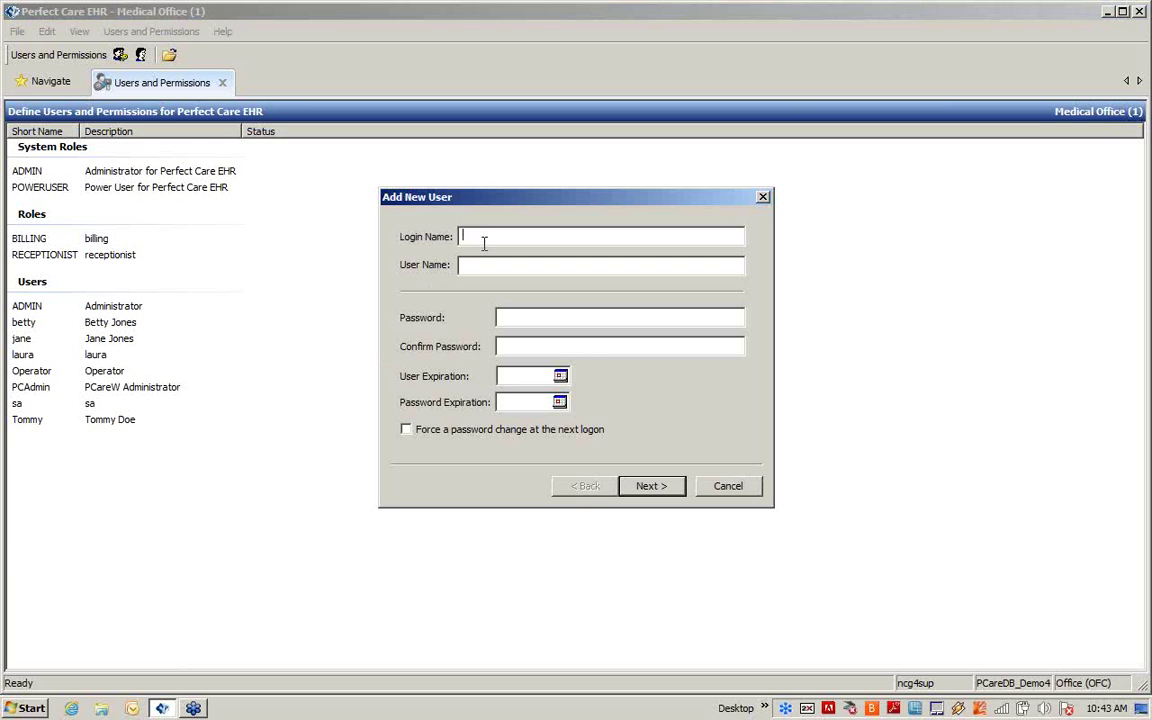
text(tammy)
key(Tab)
click(514, 318)
text(password)
key(Tab)
text(password)
click(656, 487)
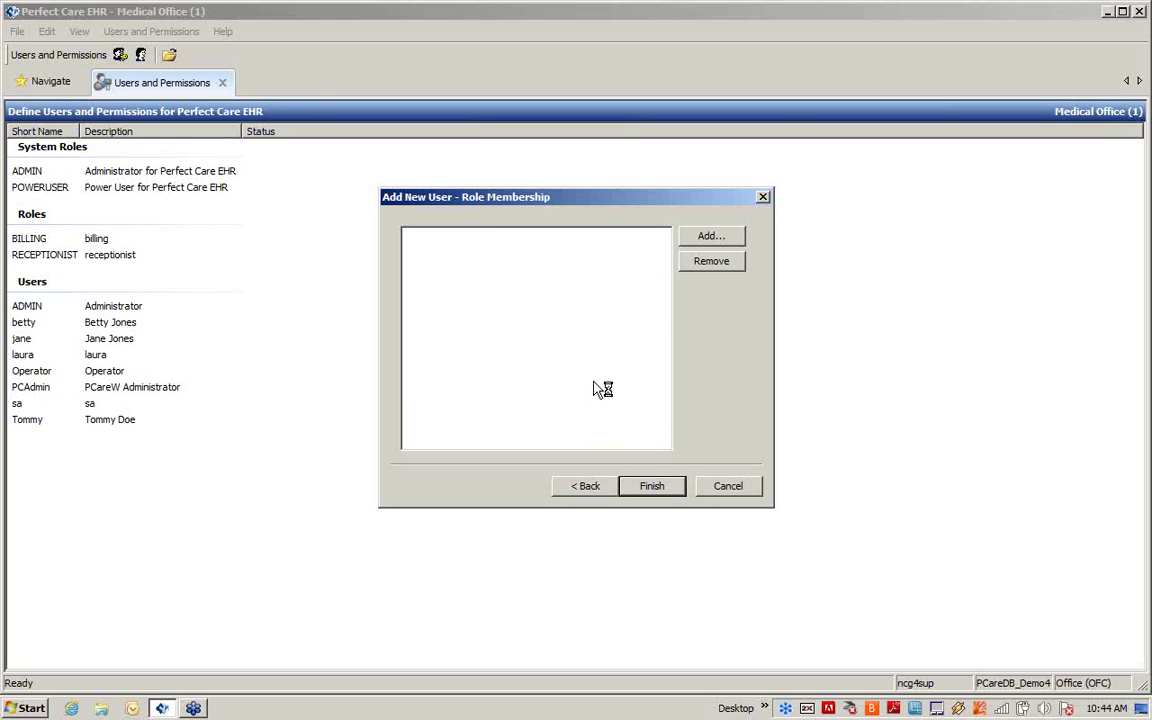
Step: Assign the RECEPTIONIST role at all locations except Tampa Office (TP) and finish the new user
click(712, 236)
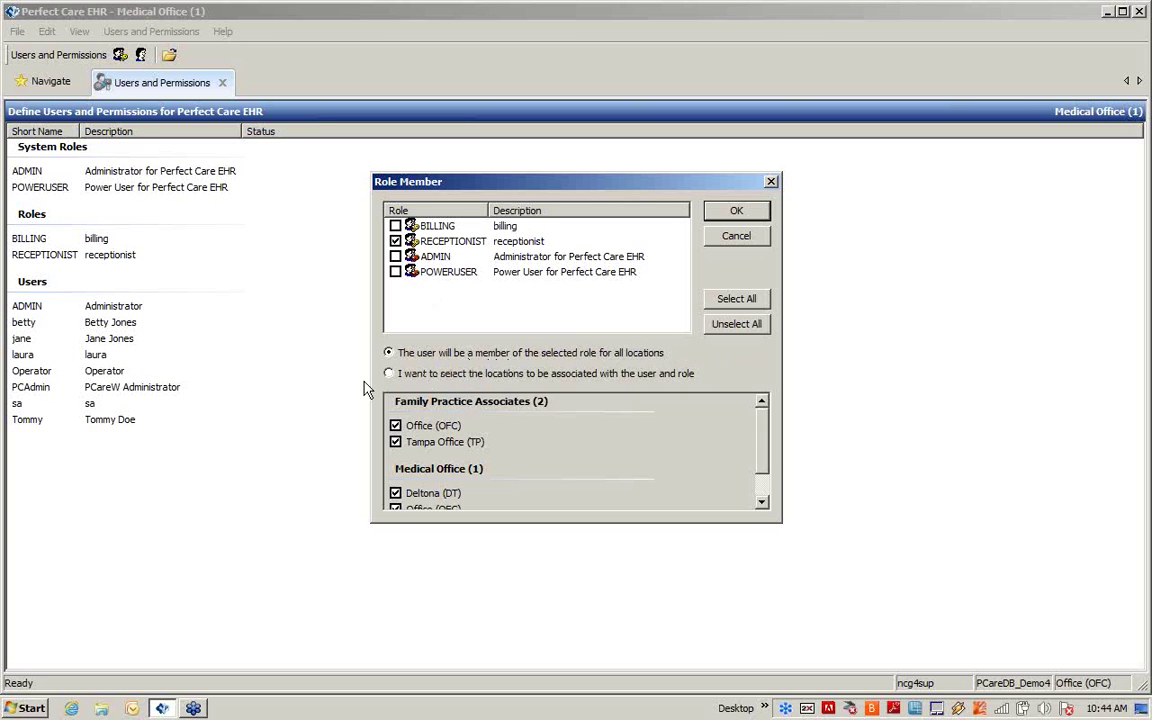
click(388, 373)
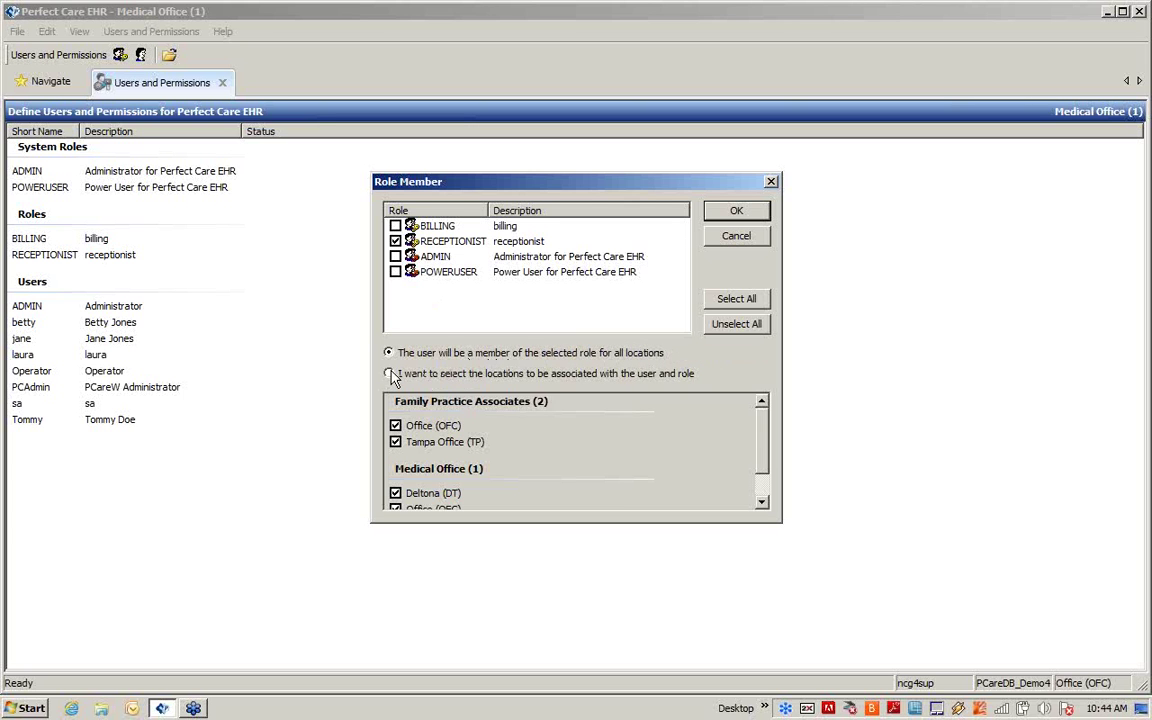
click(395, 441)
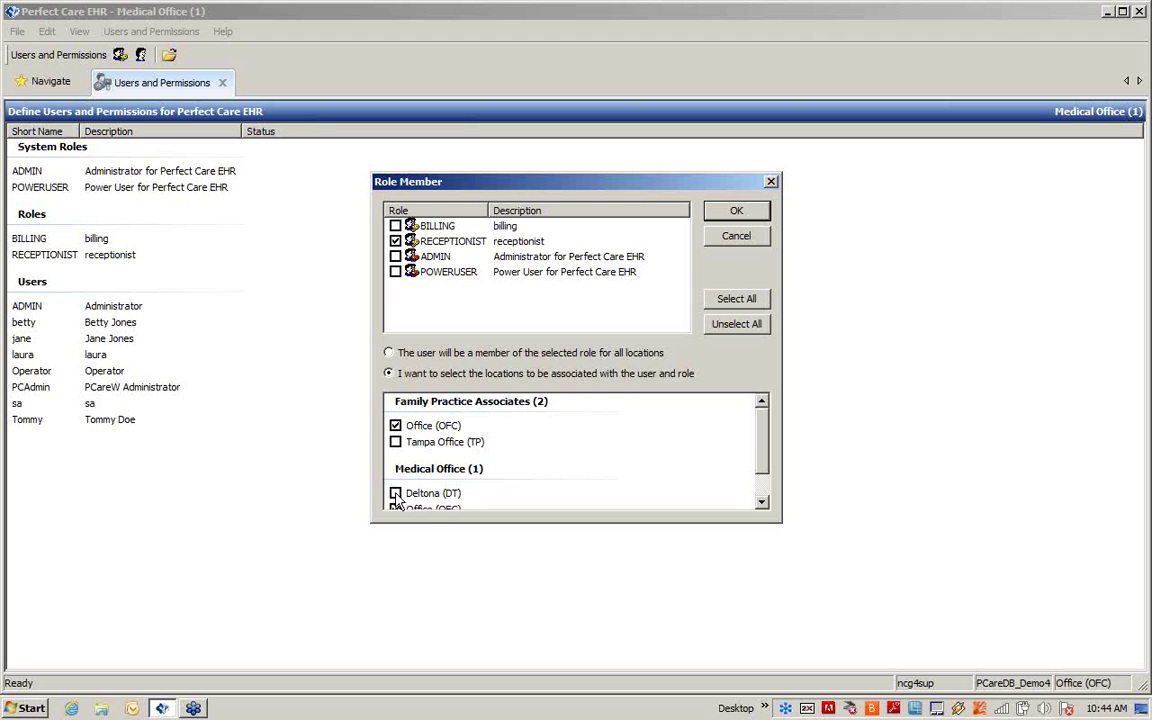
click(734, 211)
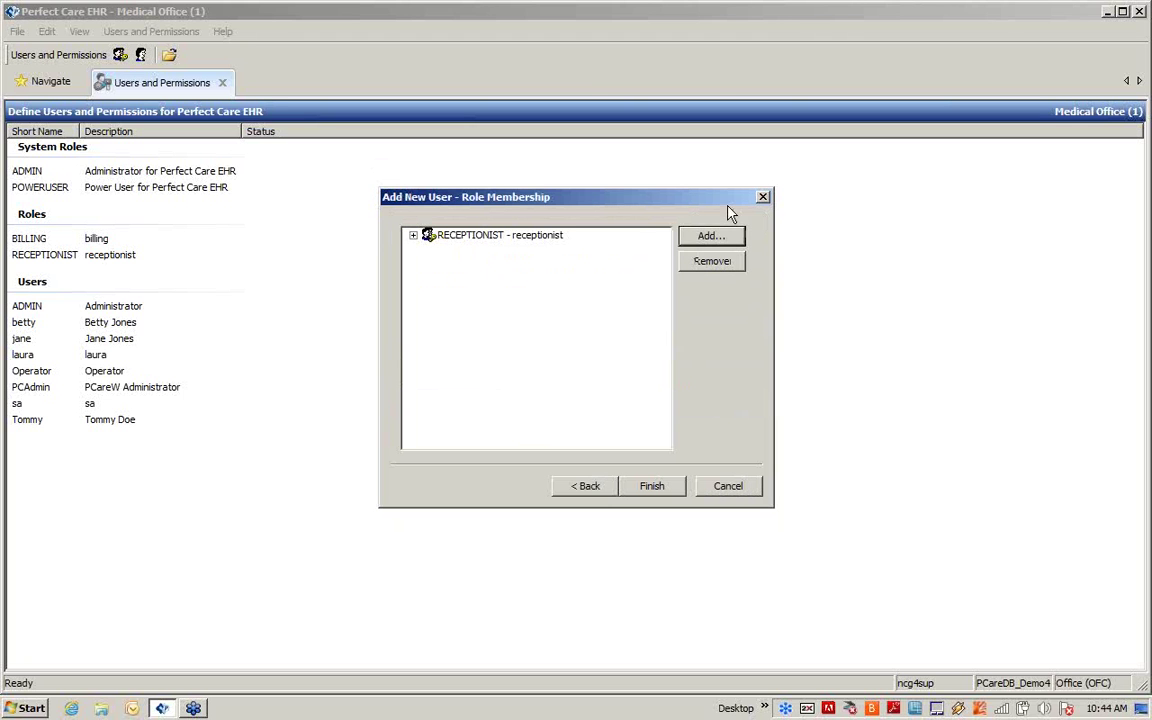
click(641, 489)
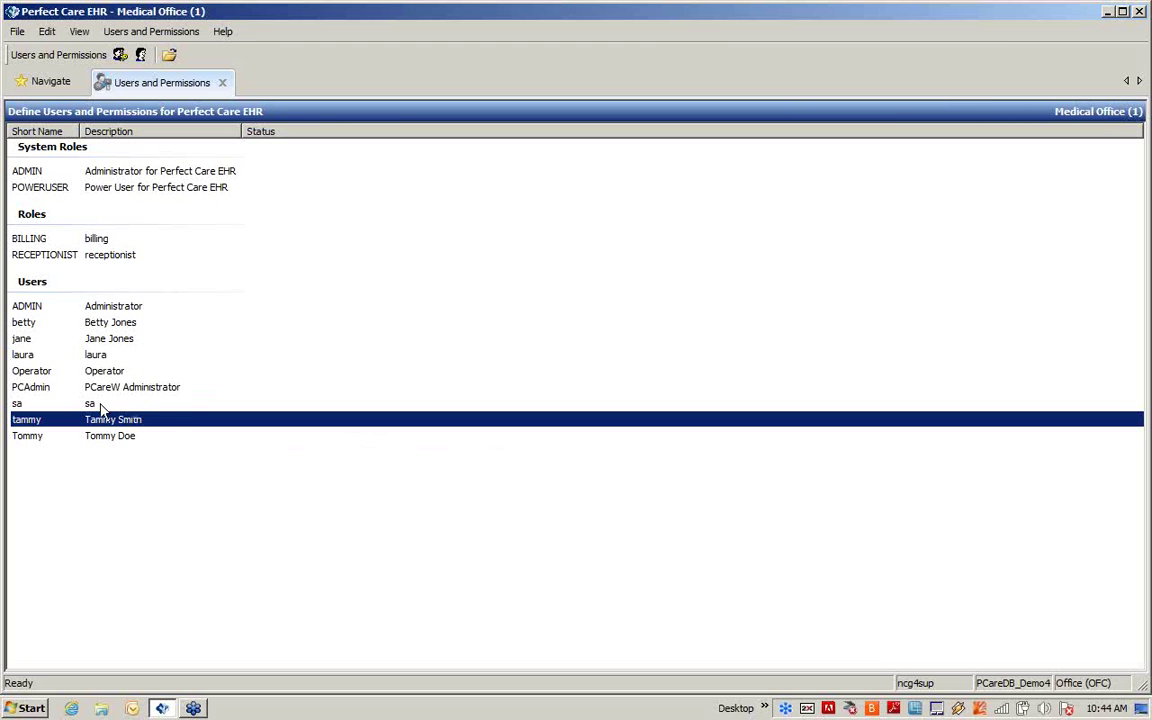
Step: Disable the newly added user via Users and Permissions > Disable and confirm with Yes
click(168, 36)
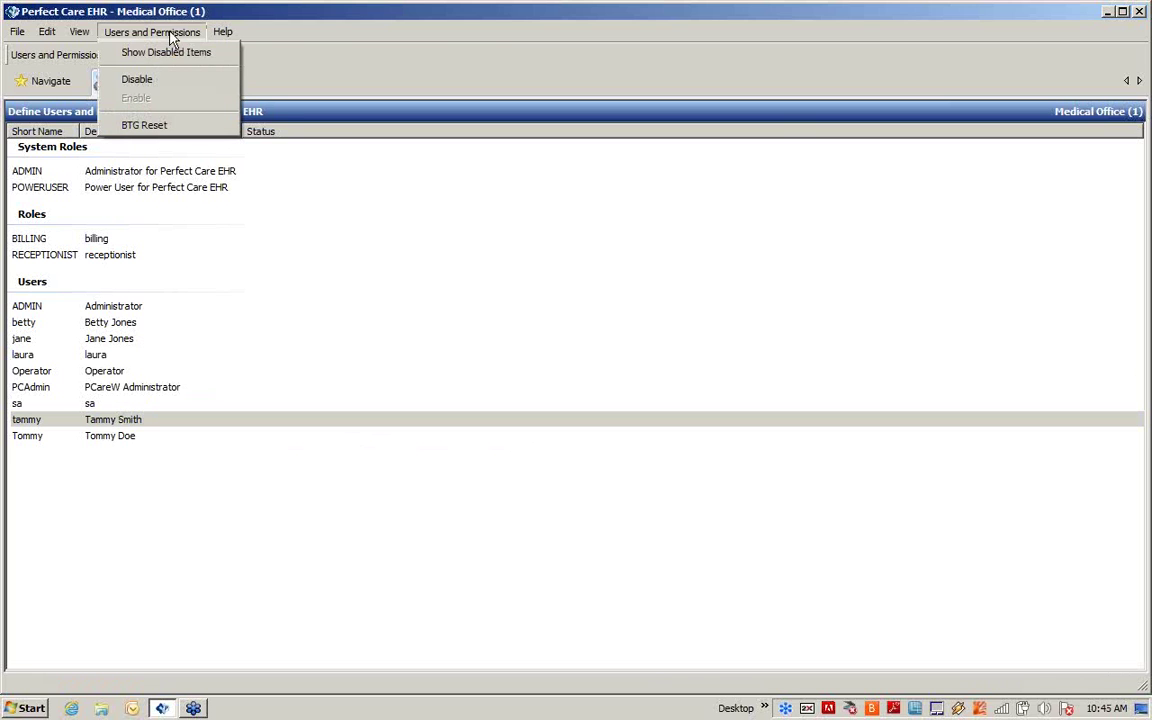
click(145, 79)
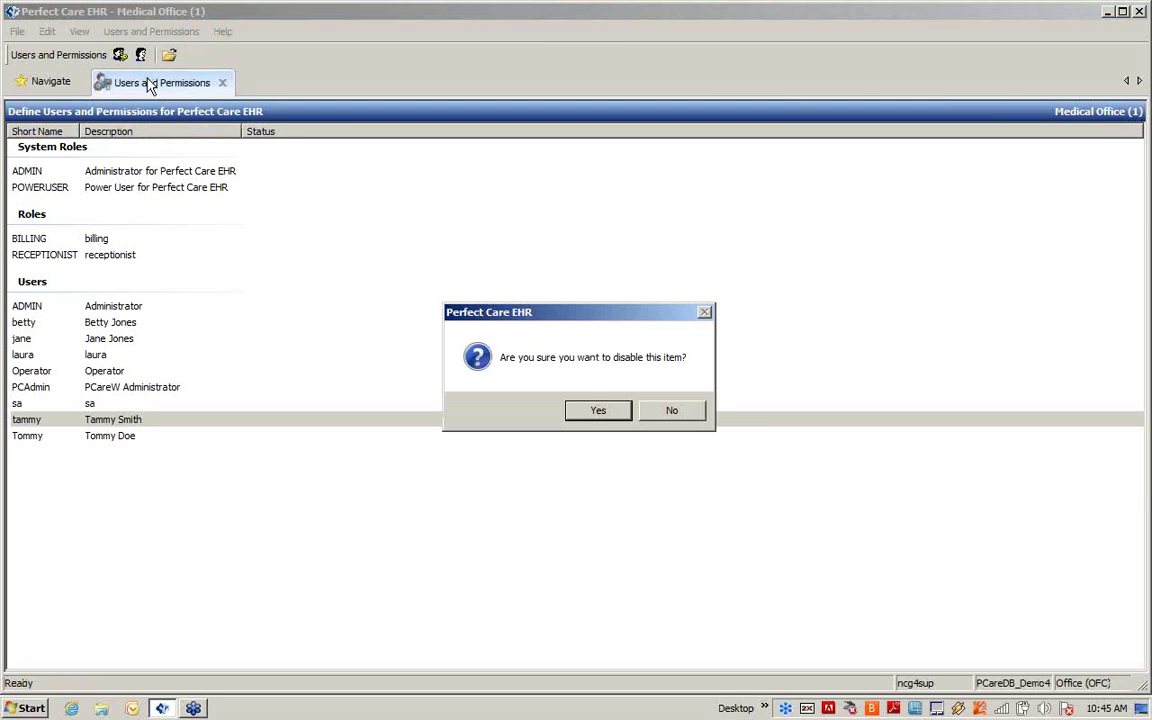
click(591, 421)
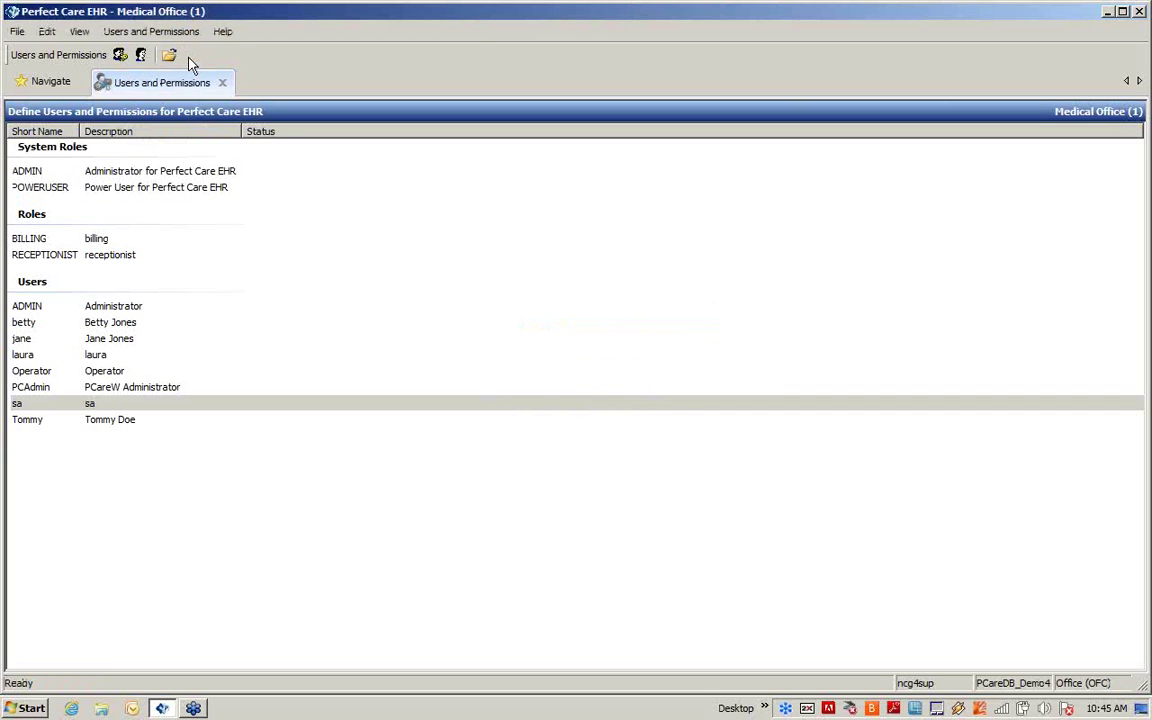
Step: Show disabled users, re-enable the new user, then open the second listed user's record
click(152, 32)
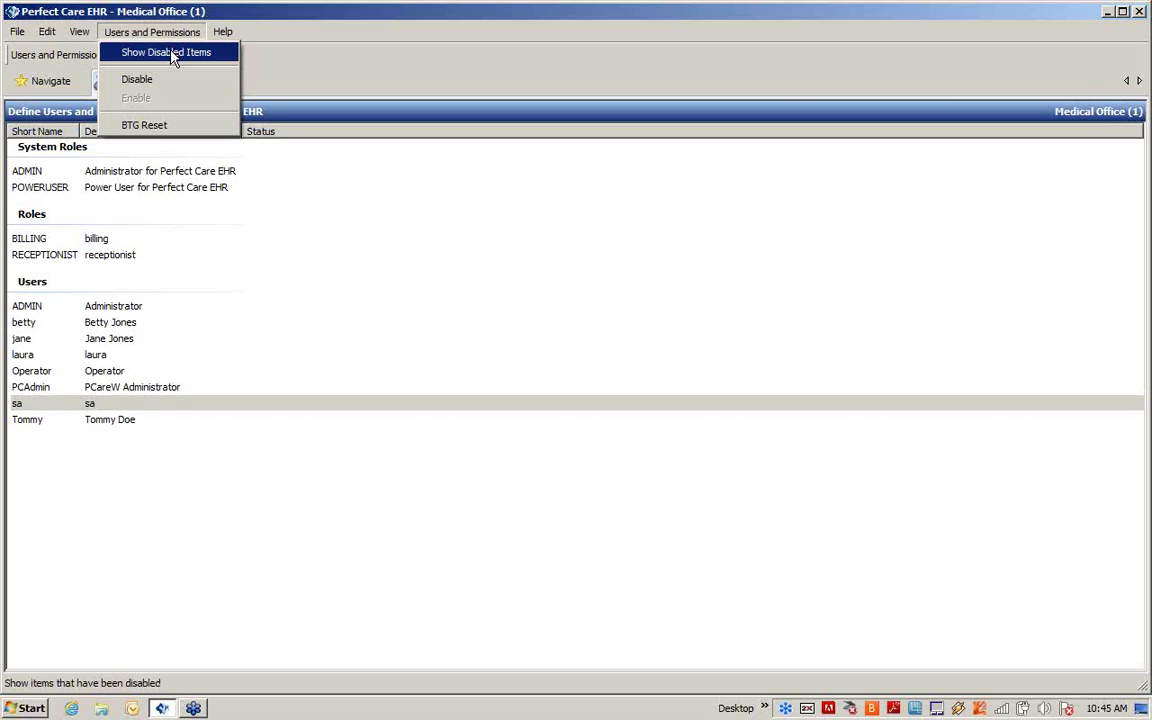
click(172, 55)
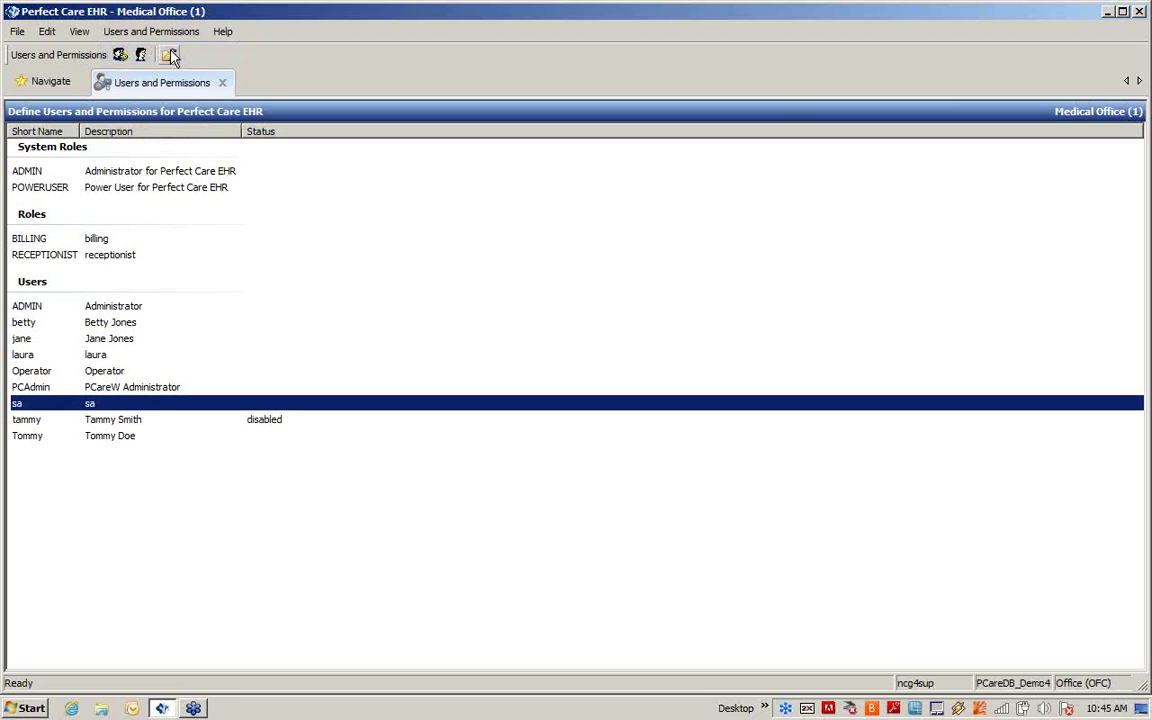
click(139, 423)
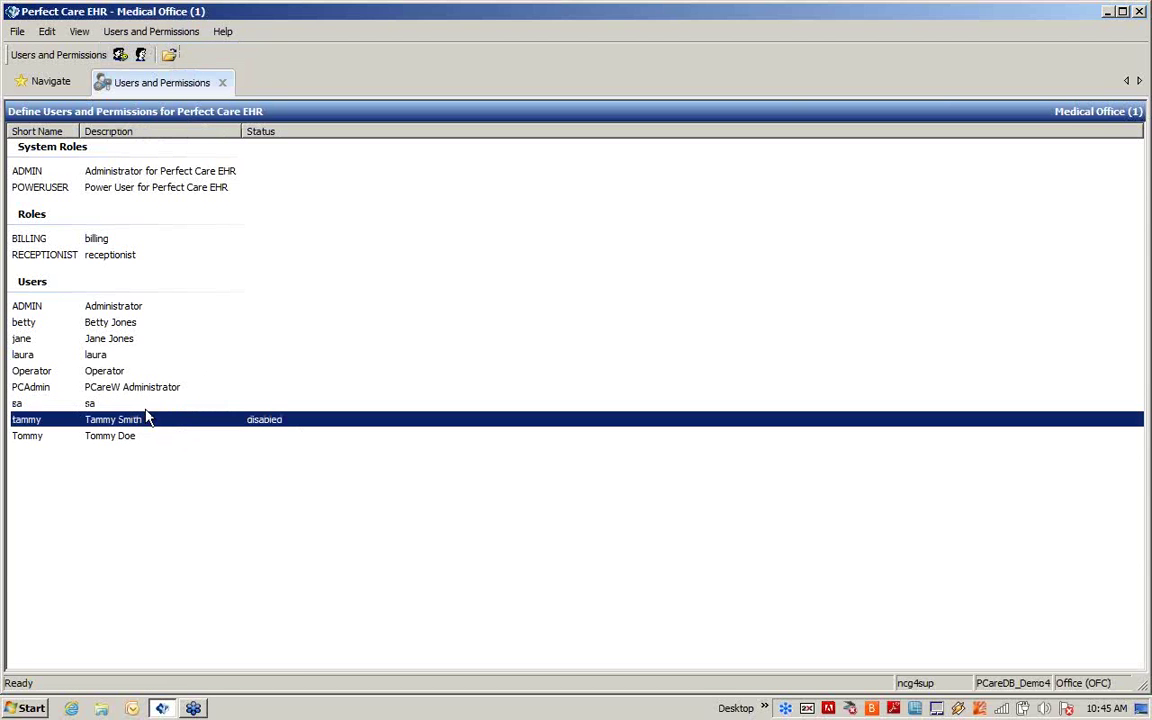
click(150, 32)
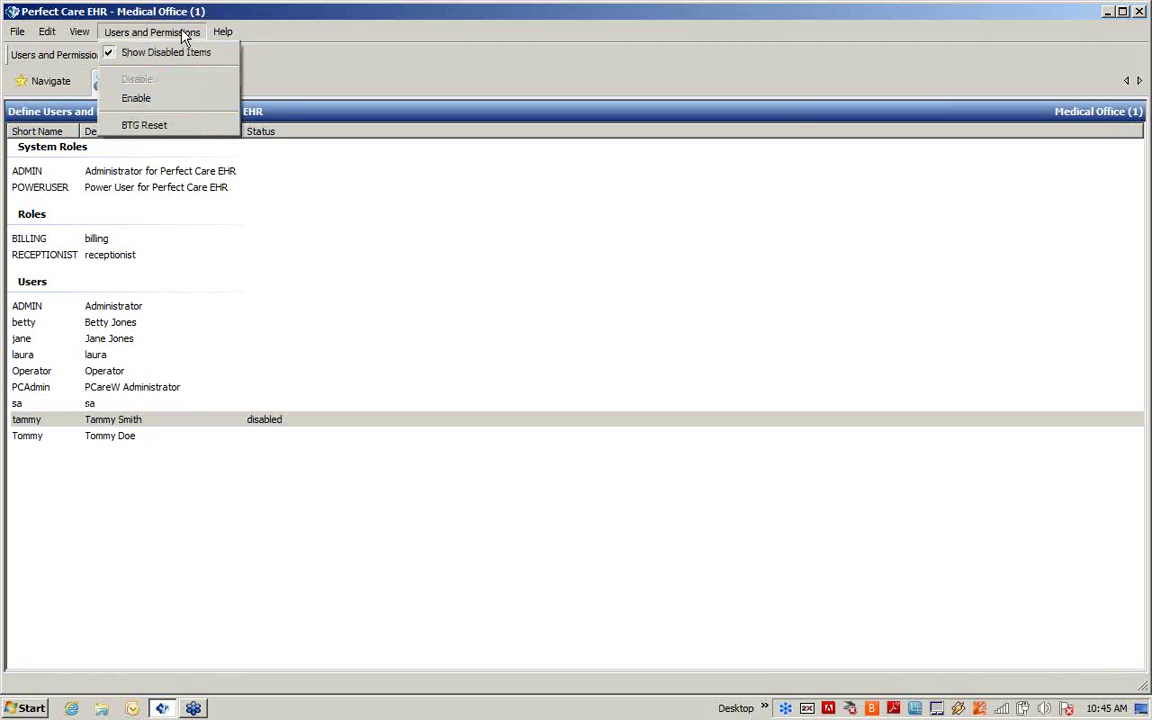
click(138, 99)
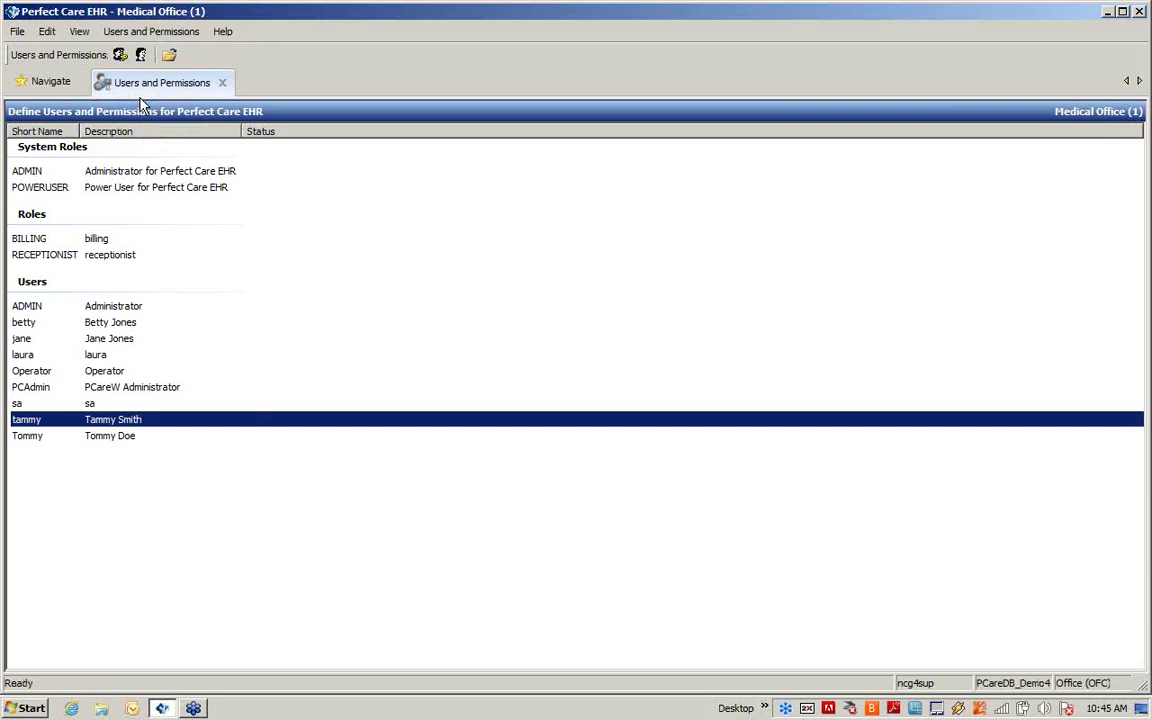
click(264, 327)
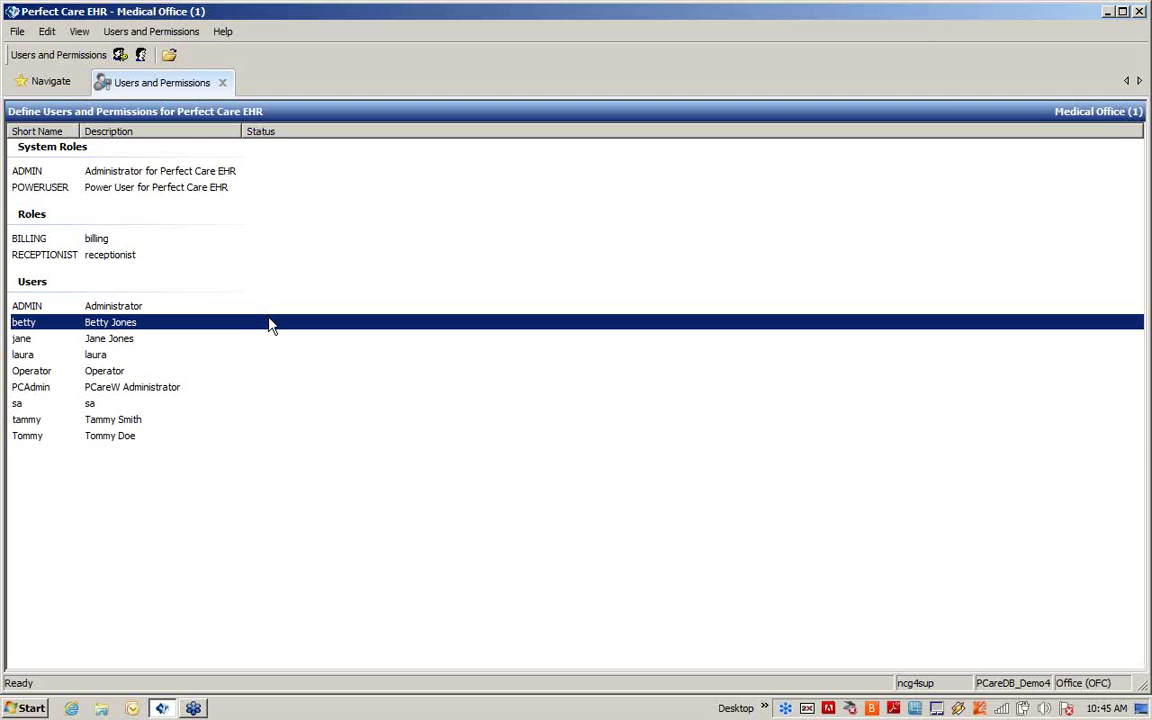
double_click(269, 320)
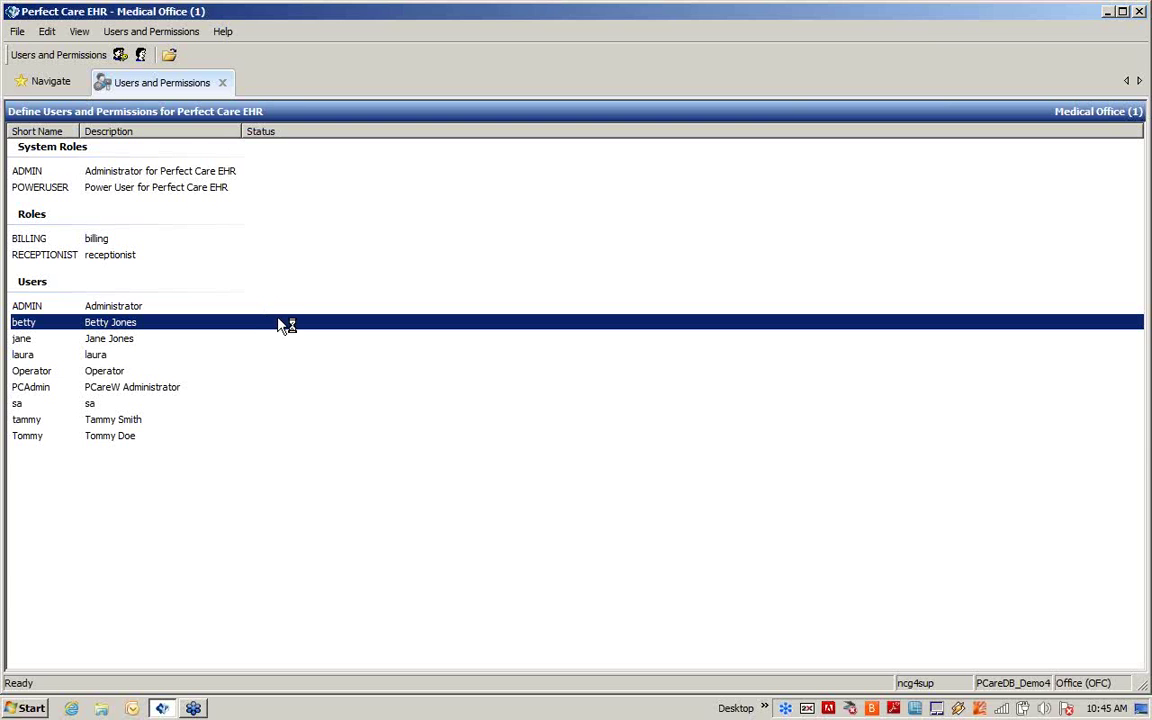